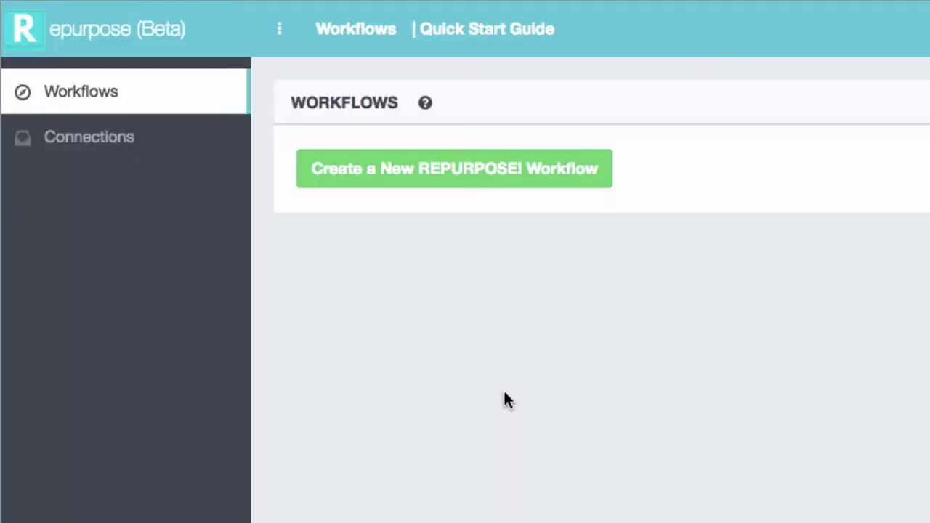
Start a new workflow and name it with the podcast-to-YouTube name suggestion
{"action": "left_click", "coordinate": [422, 174]}
{"action": "left_click", "coordinate": [787, 221]}
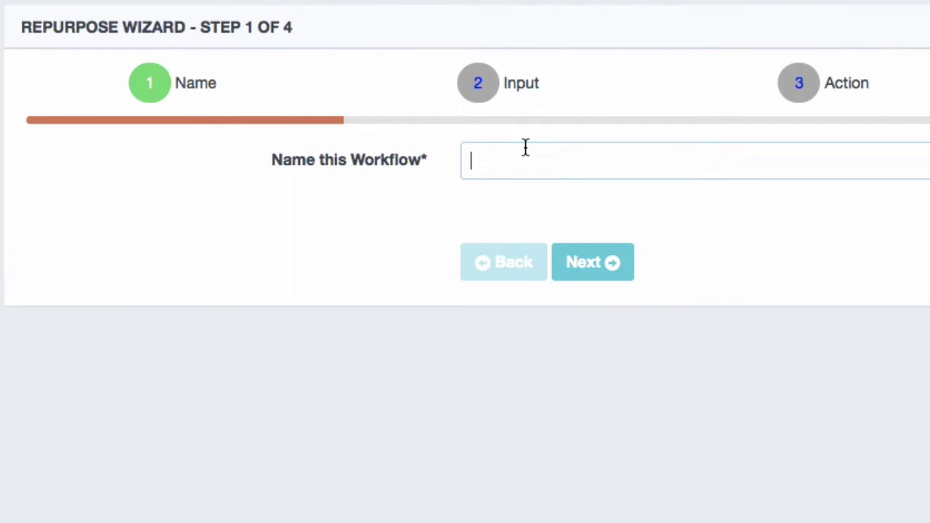
{"action": "type", "text": "Han"}
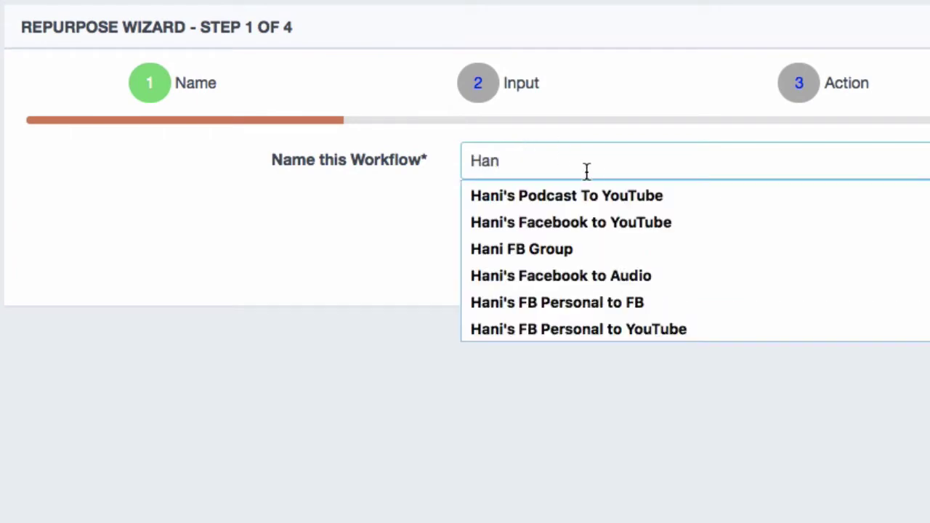
{"action": "left_click", "coordinate": [599, 203]}
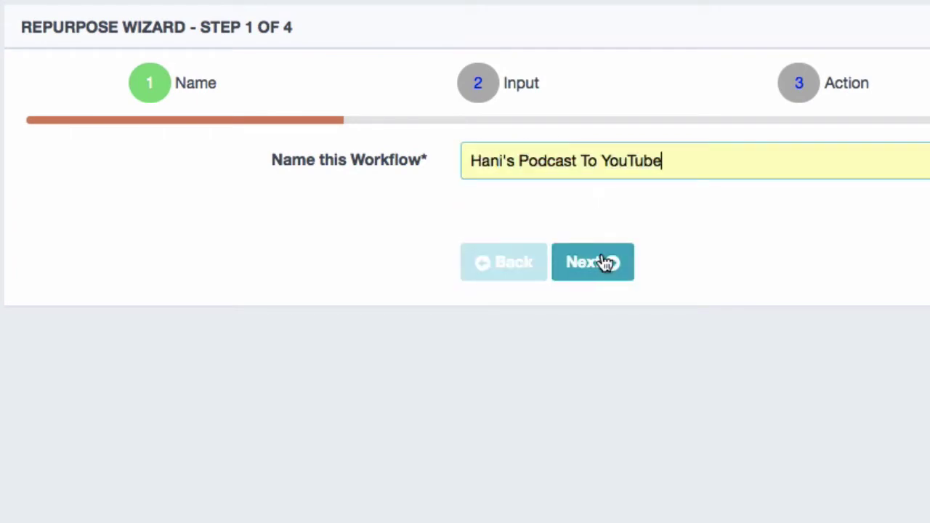
Set the input to Audio Podcast Feed from the podcast connection, reaching the Convert Audio to Video action
{"action": "left_click", "coordinate": [601, 269]}
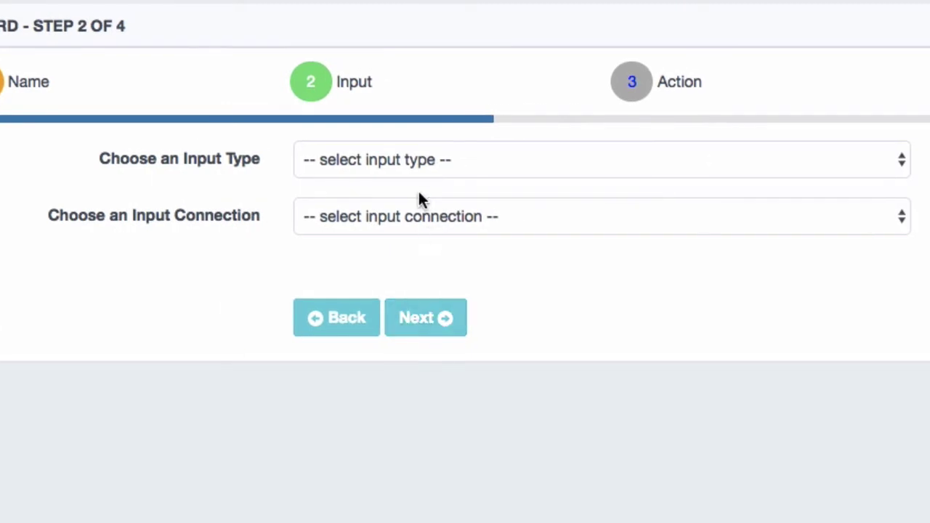
{"action": "left_click", "coordinate": [413, 160]}
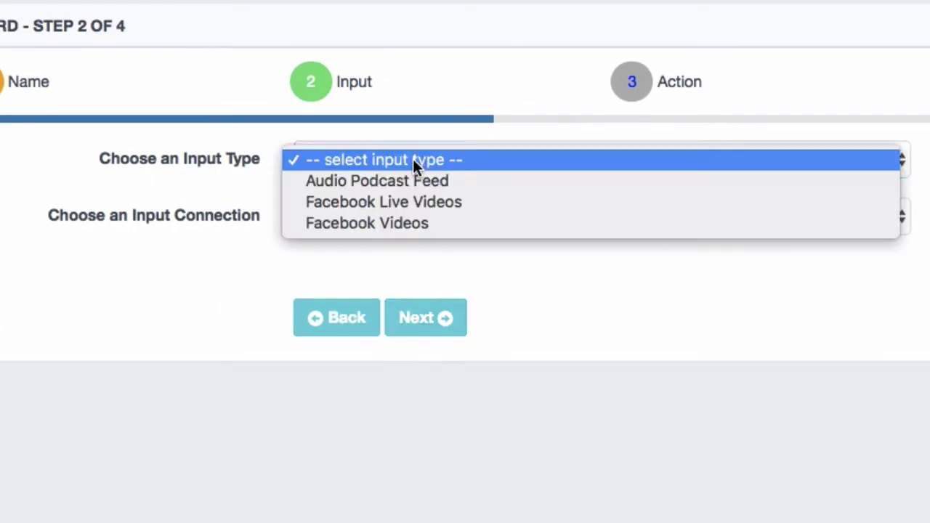
{"action": "left_click", "coordinate": [481, 182]}
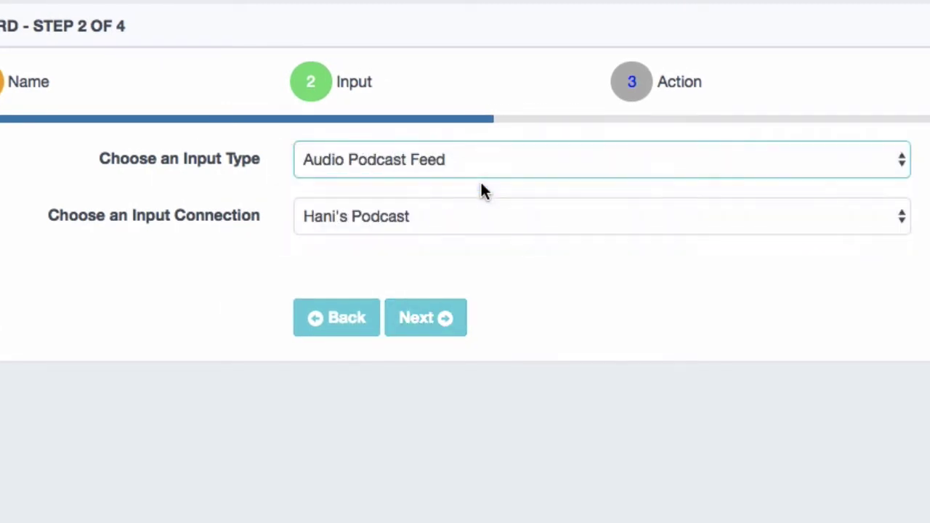
{"action": "left_click", "coordinate": [481, 218]}
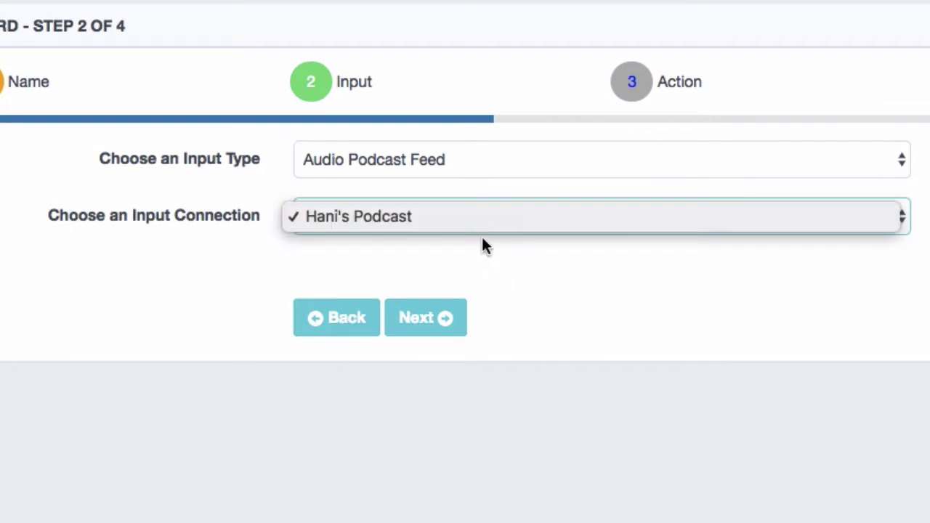
{"action": "left_click", "coordinate": [475, 221]}
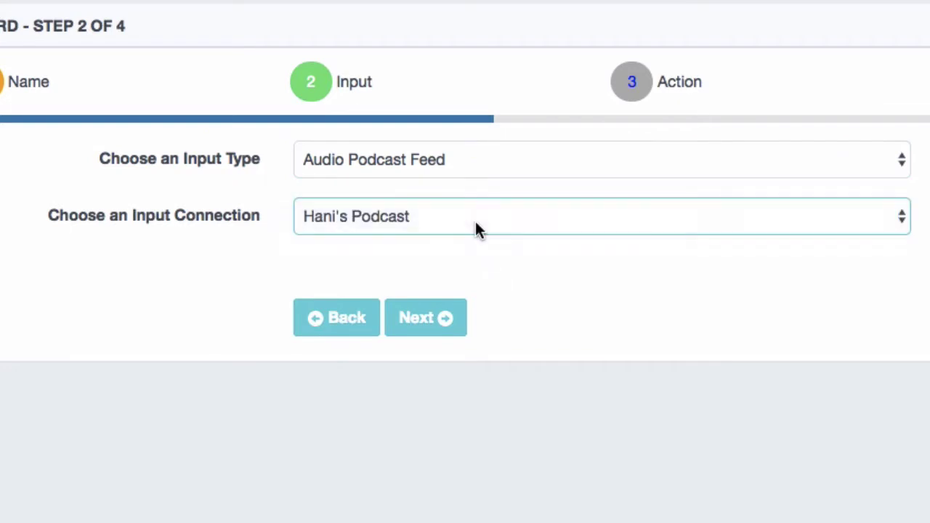
{"action": "left_click", "coordinate": [426, 319]}
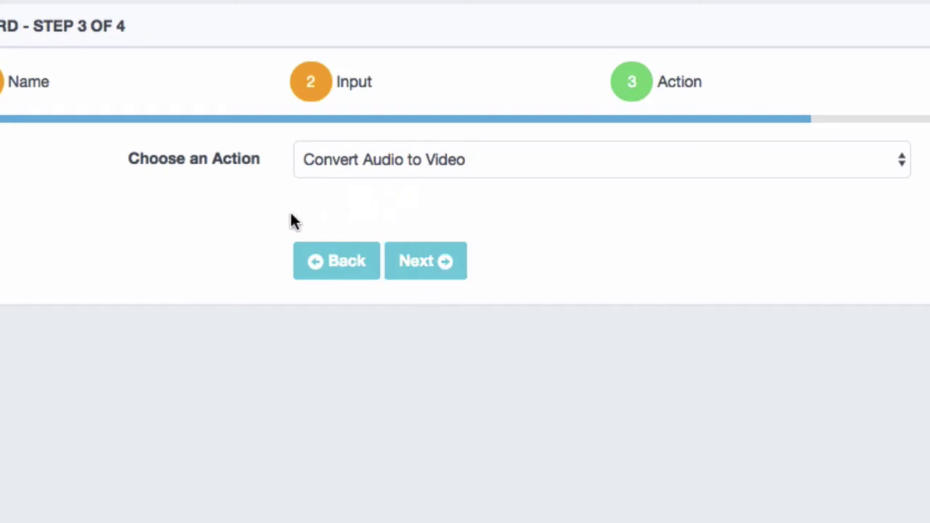
Send the output to the YouTube connection, leaving the existing playlist set to none
{"action": "left_click", "coordinate": [429, 275]}
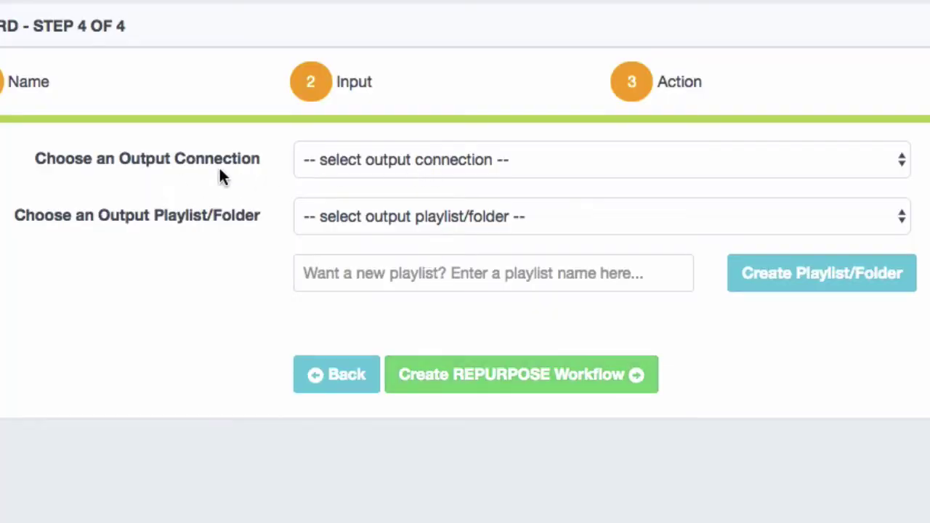
{"action": "left_click", "coordinate": [561, 156]}
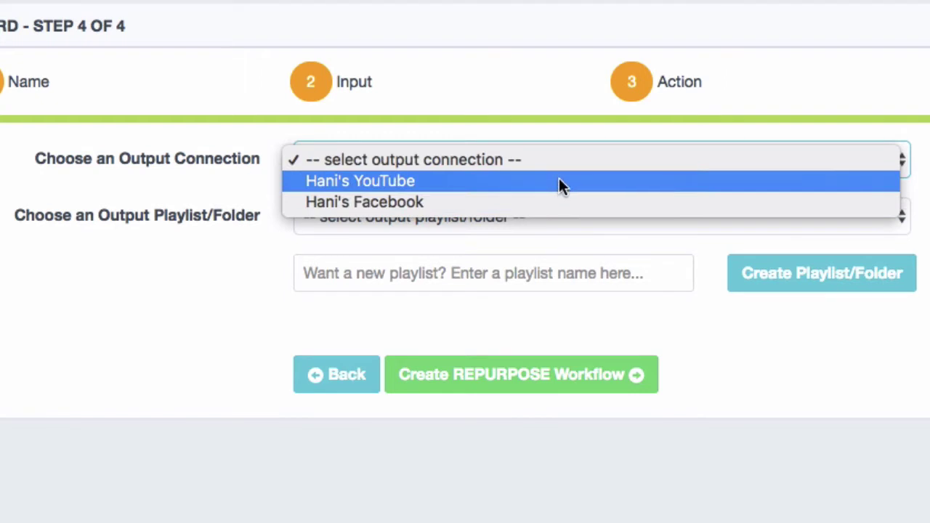
{"action": "left_click", "coordinate": [559, 182]}
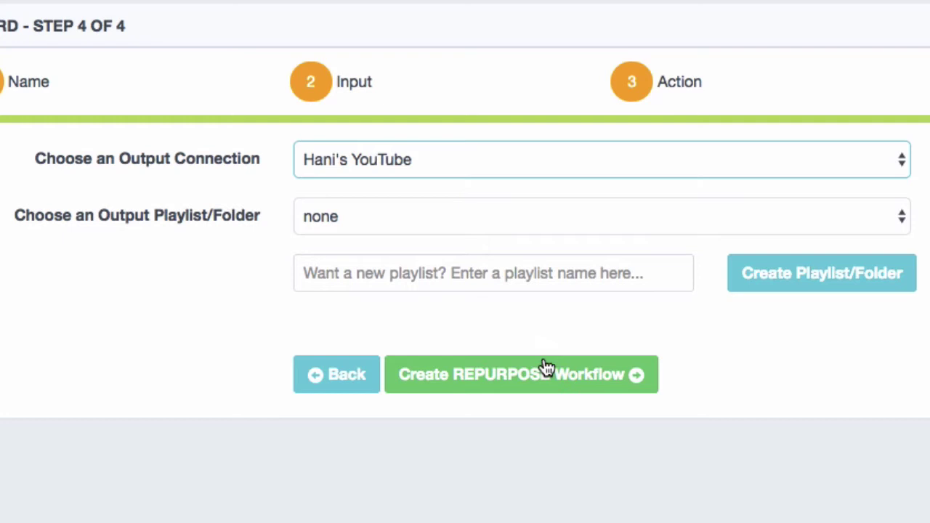
{"action": "left_click", "coordinate": [407, 231]}
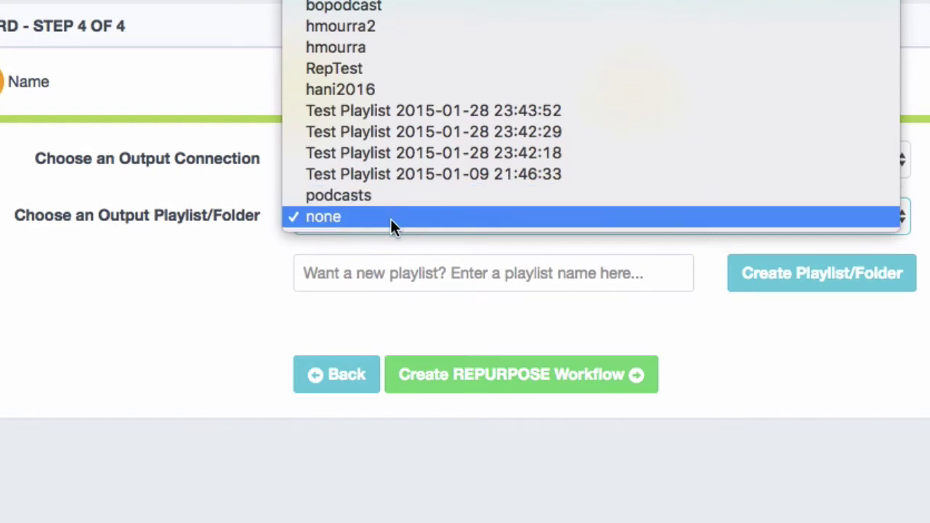
{"action": "left_click", "coordinate": [390, 218]}
Create a new playlist 'My Playlist' and finish creating the podcast workflow
{"action": "left_click", "coordinate": [402, 273]}
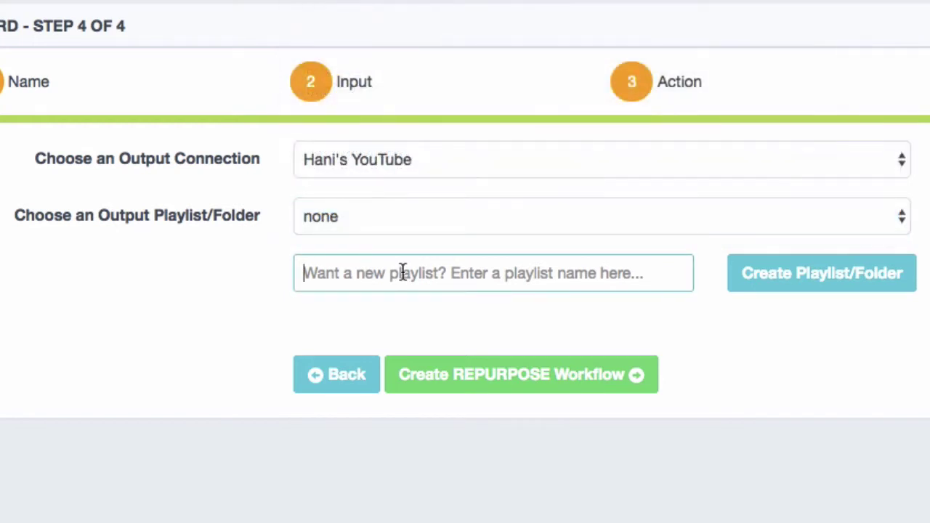
{"action": "type", "text": "N"}
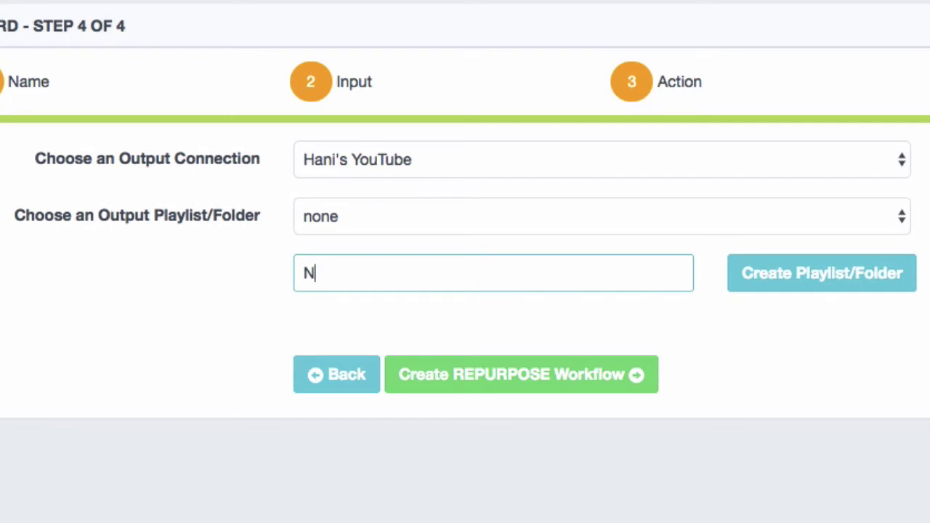
{"action": "key", "text": "BackSpace"}
{"action": "type", "text": "My Playlist"}
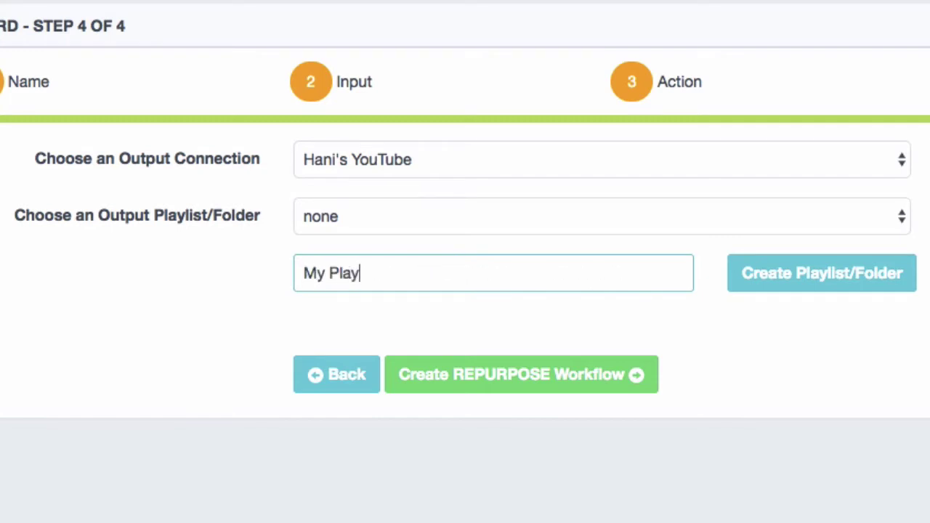
{"action": "left_click", "coordinate": [807, 275]}
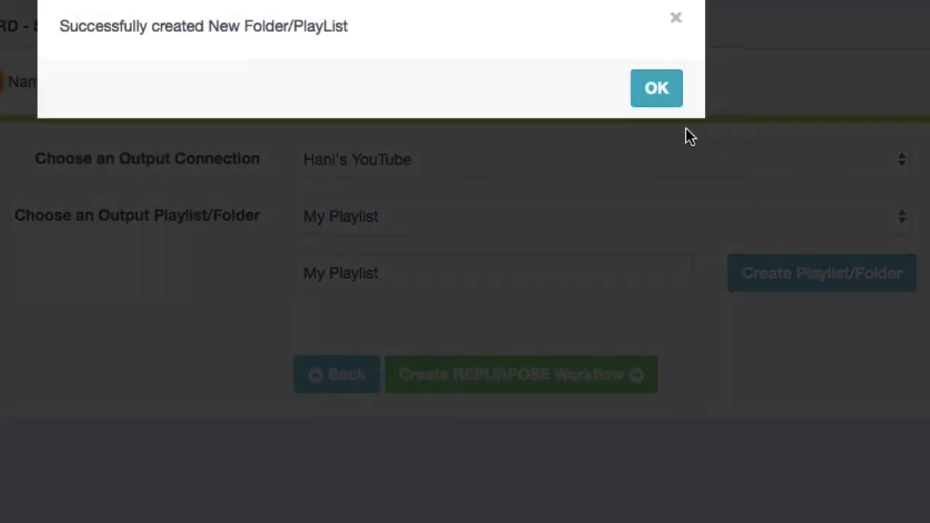
{"action": "left_click", "coordinate": [657, 88]}
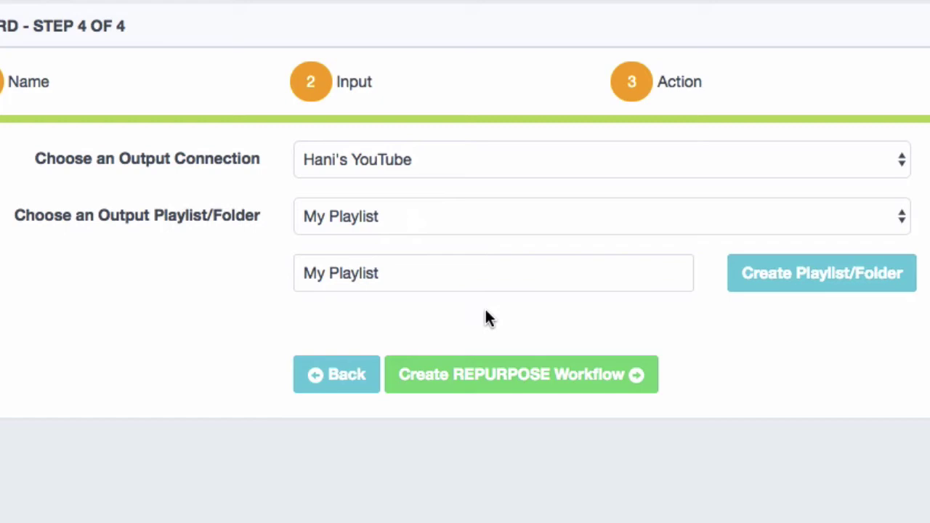
{"action": "left_click", "coordinate": [586, 377]}
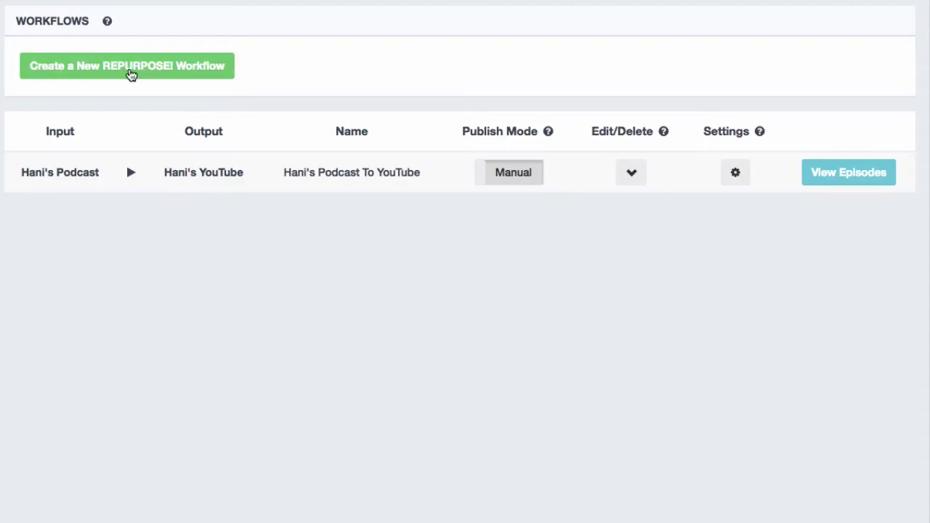
Begin another workflow and name it with the Facebook-to-YouTube name suggestion
{"action": "left_click", "coordinate": [131, 67]}
{"action": "left_click", "coordinate": [365, 110]}
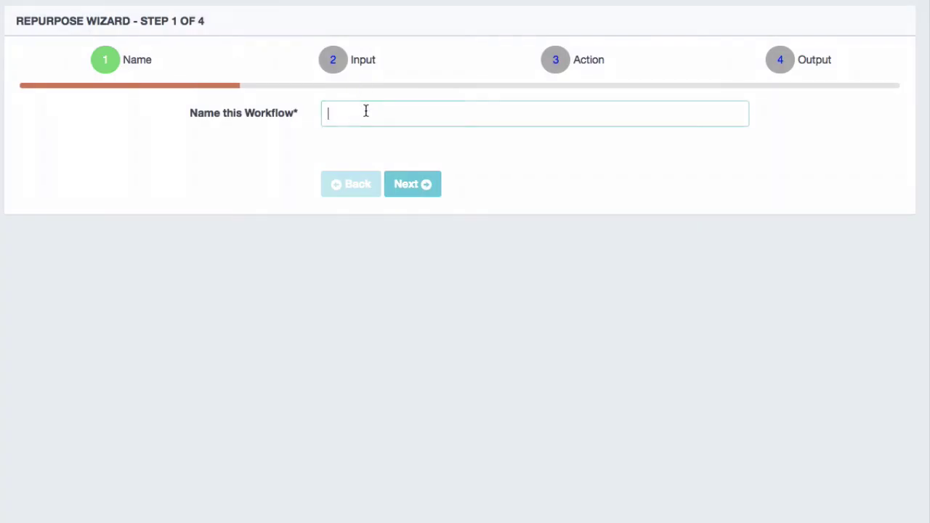
{"action": "type", "text": "Hani's Facebook to YouTube"}
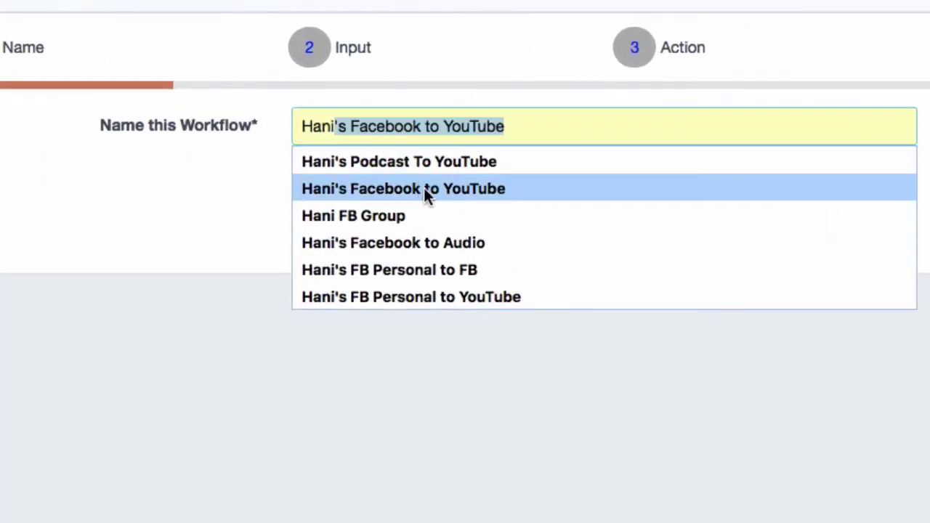
{"action": "left_click", "coordinate": [424, 187]}
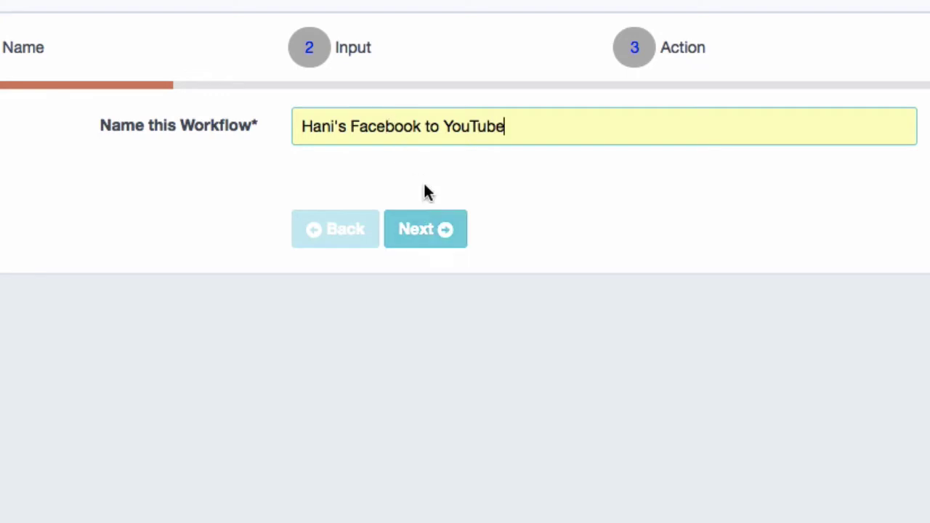
Import Facebook Live Videos from the Excellence Expected Community Facebook group, then move to the Upload Video action
{"action": "left_click", "coordinate": [437, 246]}
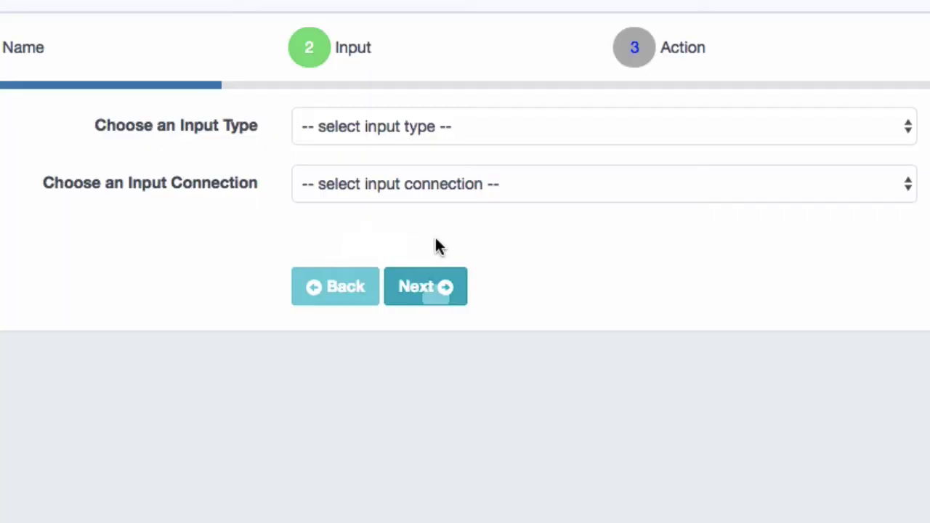
{"action": "left_click", "coordinate": [391, 128]}
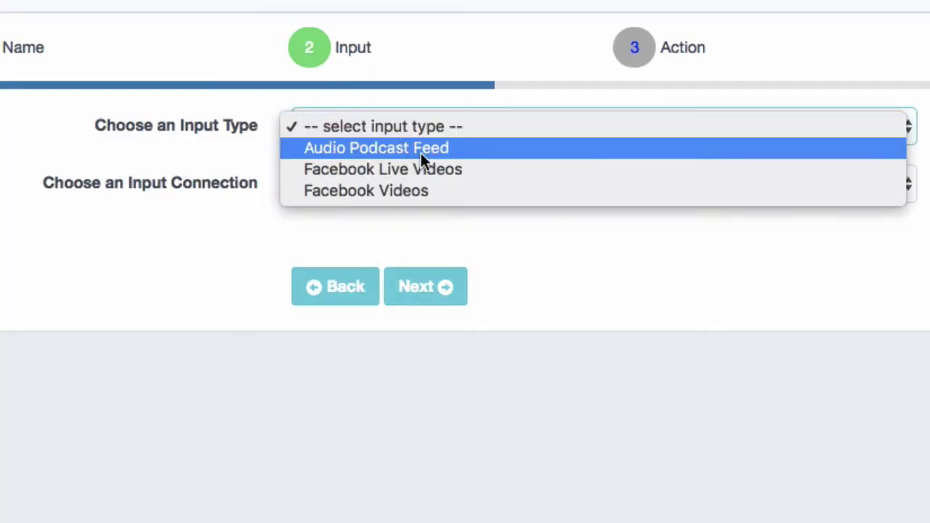
{"action": "left_click", "coordinate": [464, 173]}
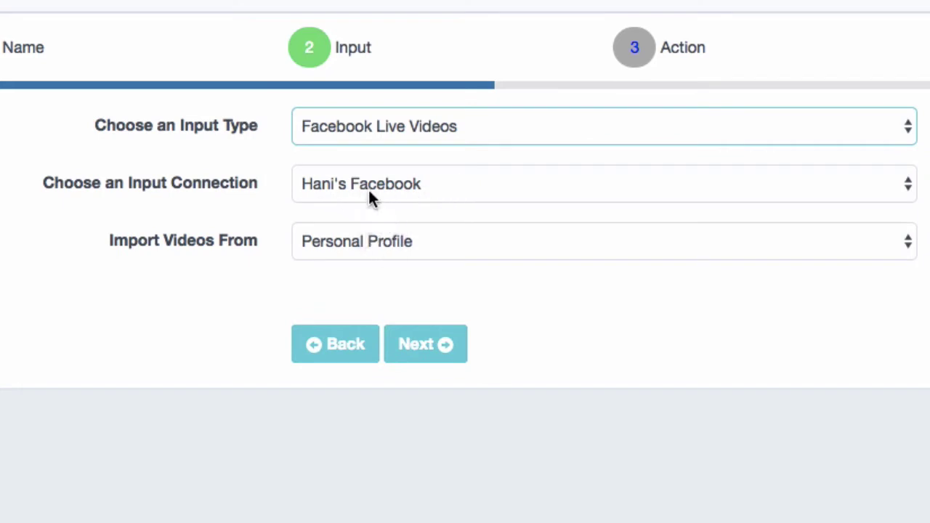
{"action": "left_click", "coordinate": [484, 247]}
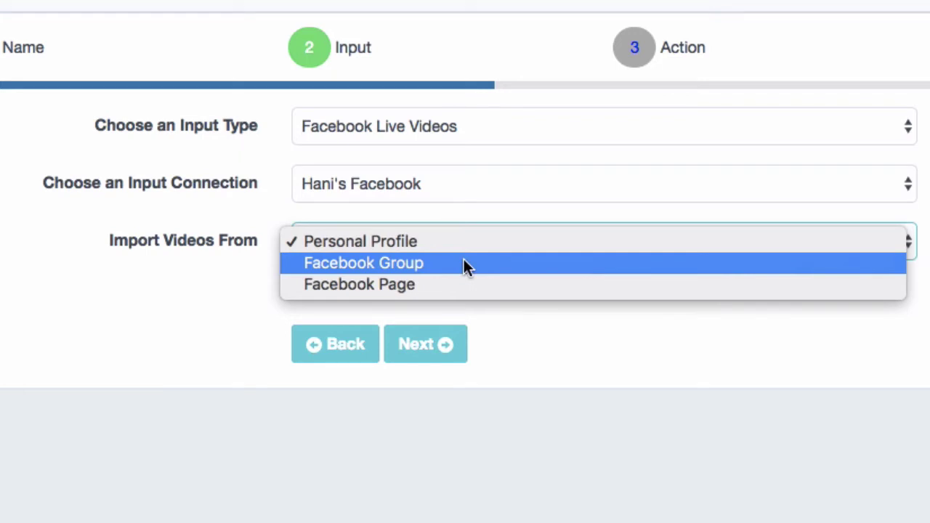
{"action": "left_click", "coordinate": [464, 263]}
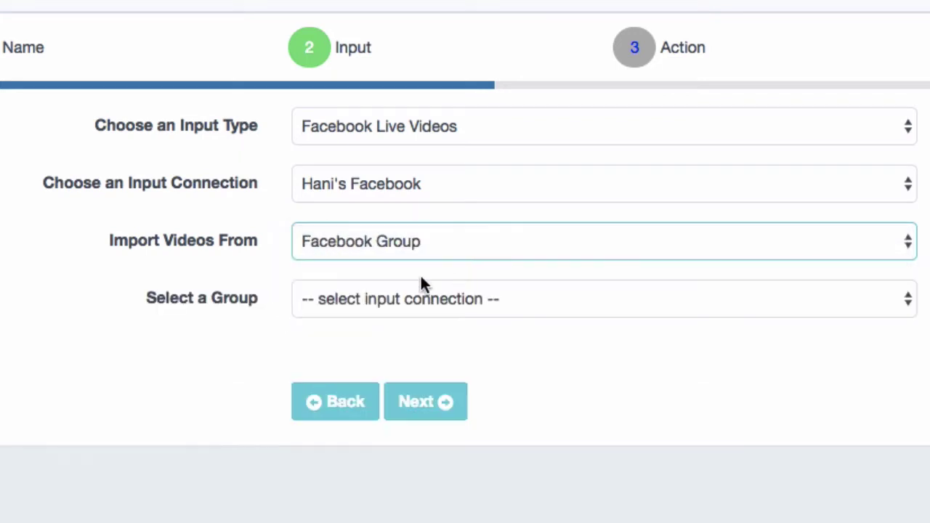
{"action": "left_click", "coordinate": [508, 299]}
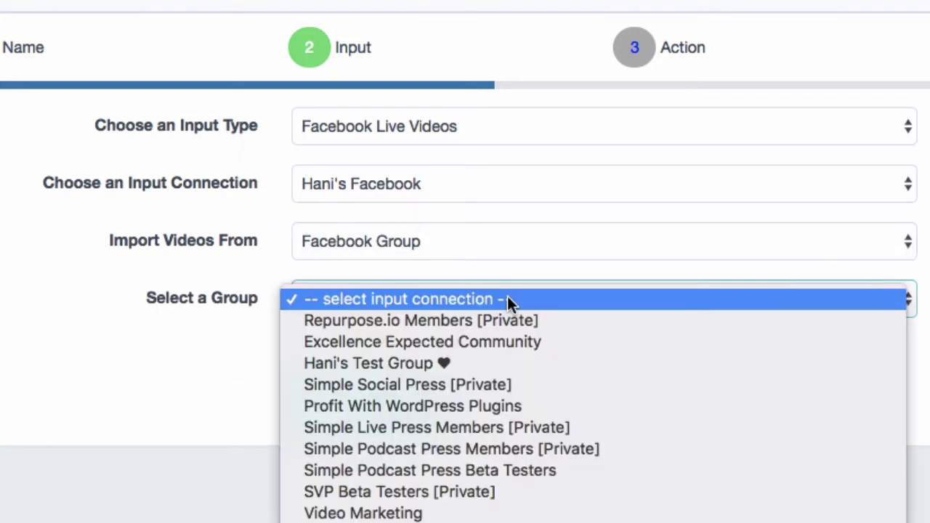
{"action": "left_click", "coordinate": [487, 344]}
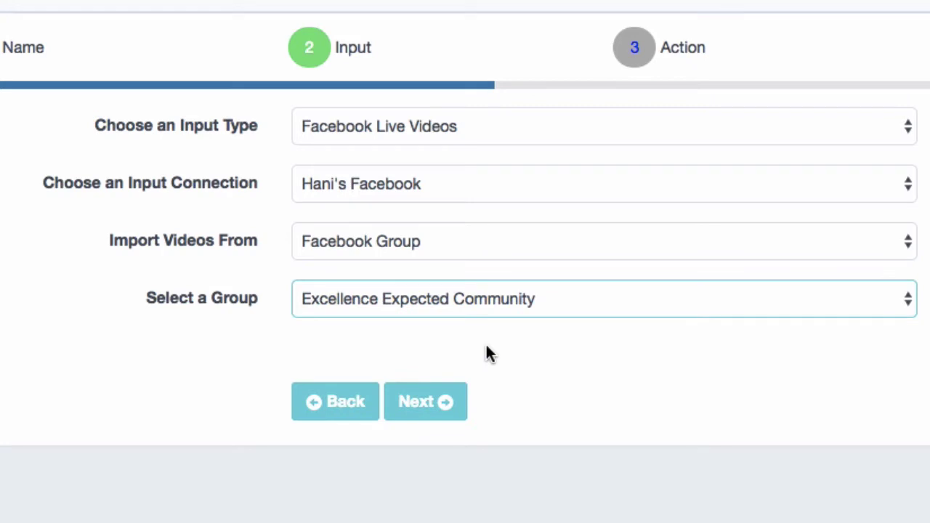
{"action": "left_click", "coordinate": [424, 405]}
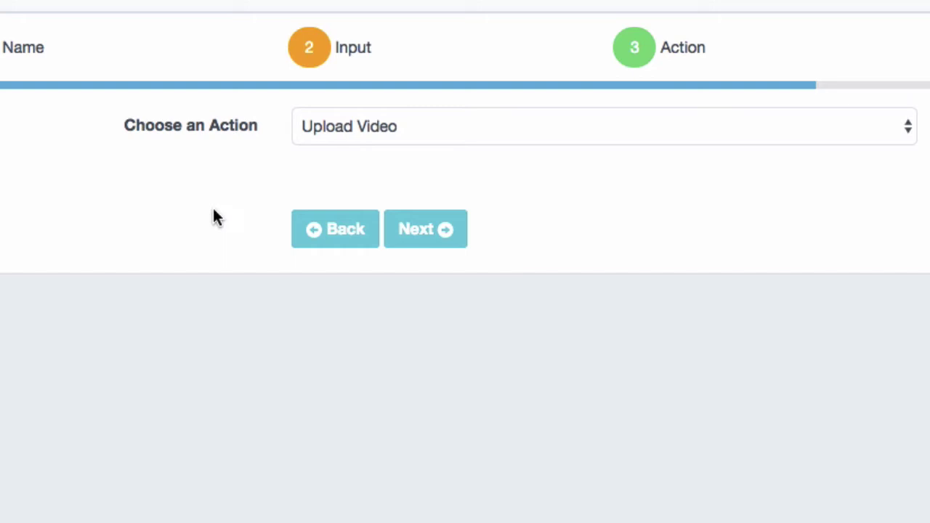
Output to the YouTube account's New playlist and create the Facebook-to-YouTube workflow
{"action": "left_click", "coordinate": [426, 245]}
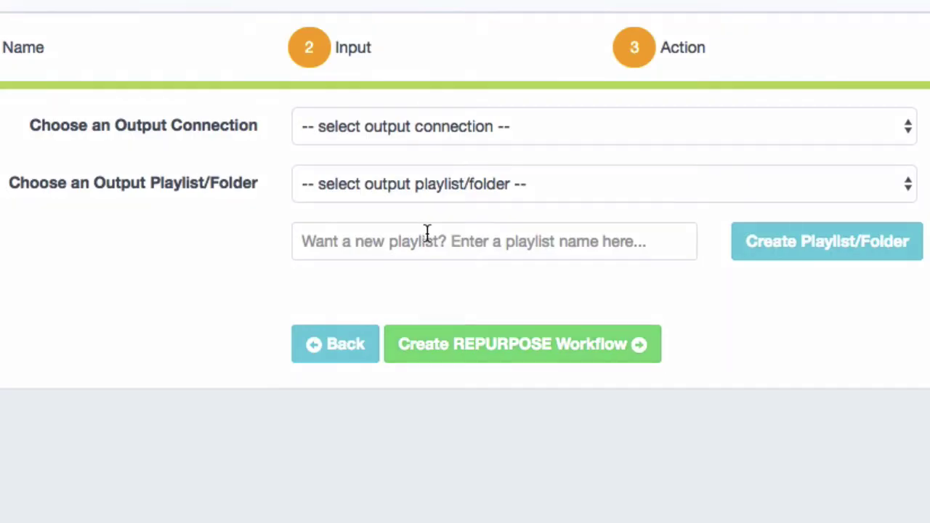
{"action": "left_click", "coordinate": [479, 128]}
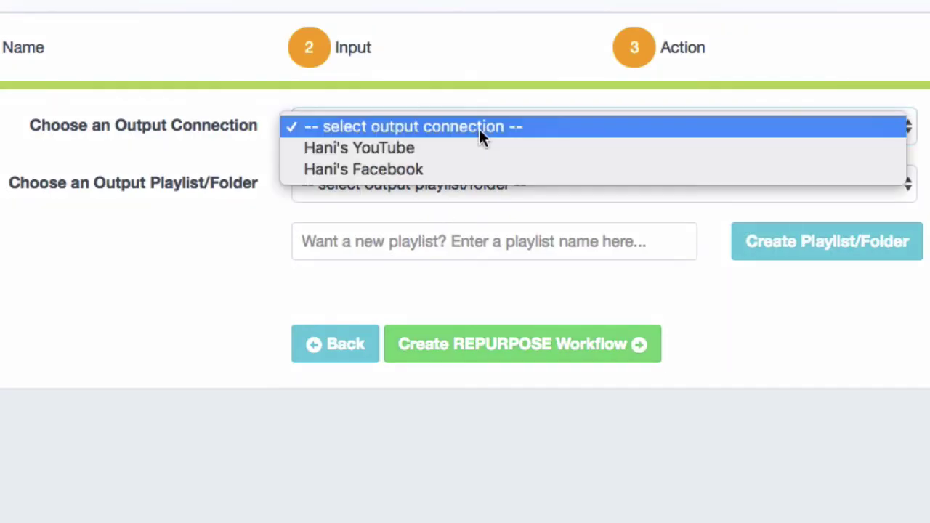
{"action": "left_click", "coordinate": [511, 152]}
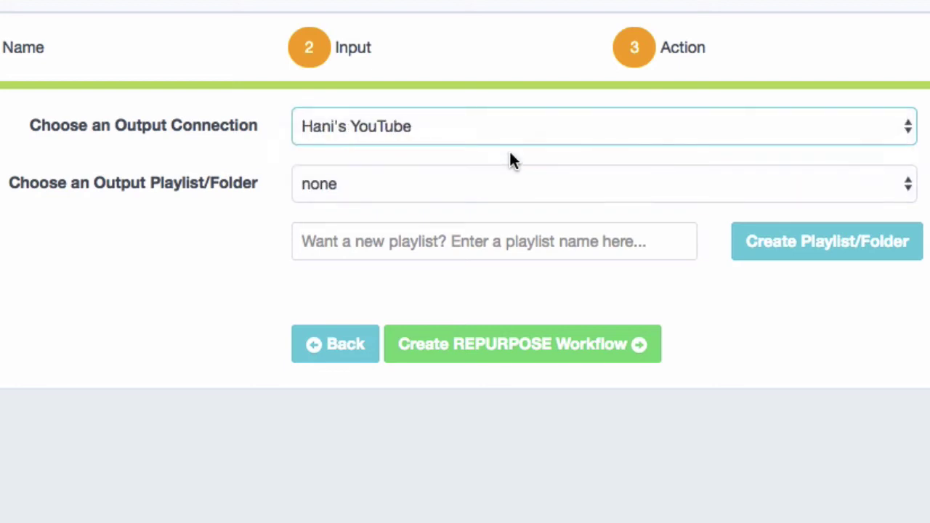
{"action": "left_click", "coordinate": [459, 195]}
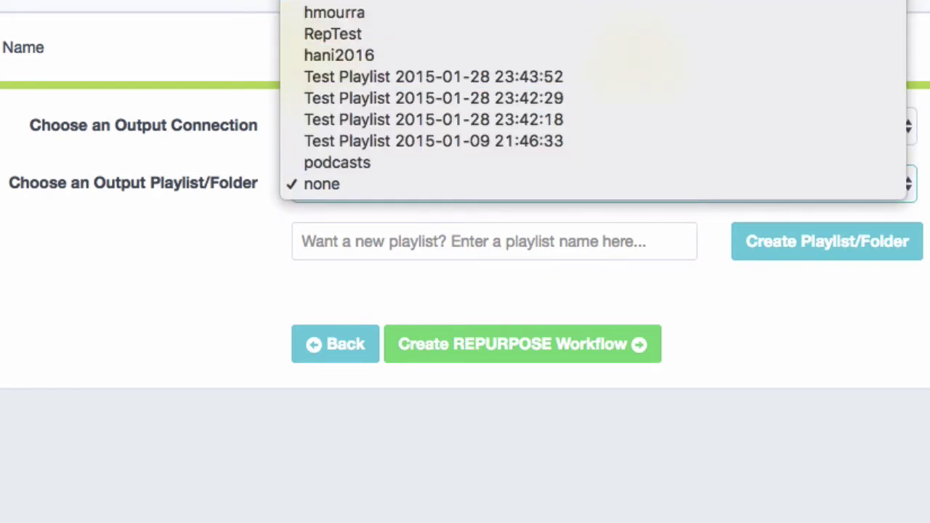
{"action": "left_click", "coordinate": [402, 1]}
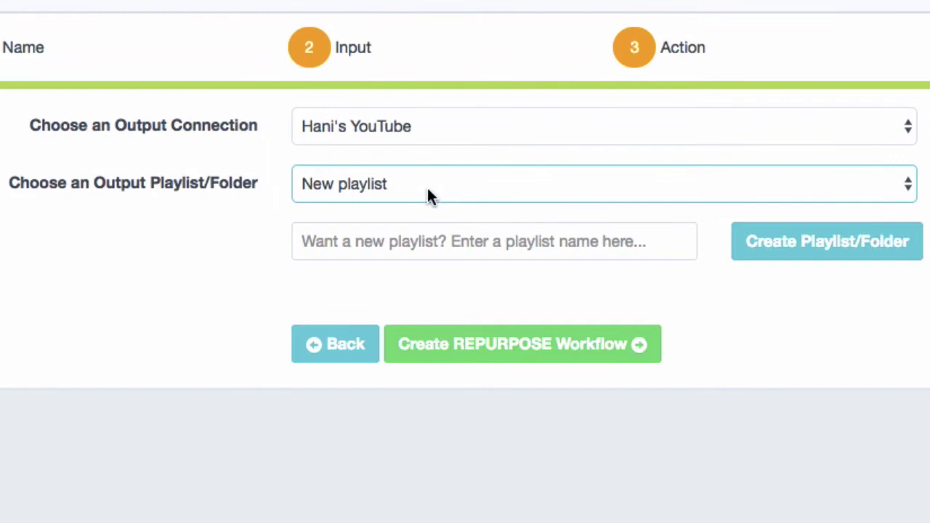
{"action": "left_click", "coordinate": [521, 358]}
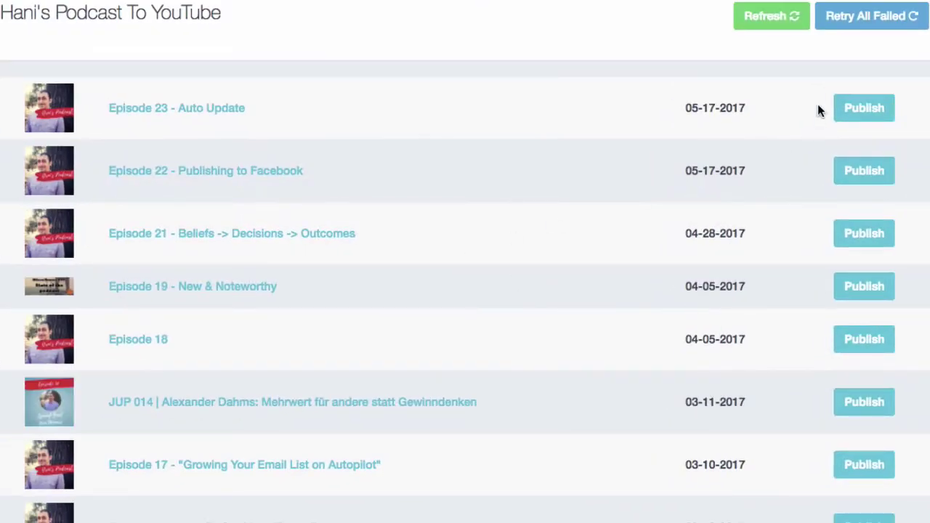
Publish Episode 22 from the podcast workflow's episode list
{"action": "left_click", "coordinate": [868, 182]}
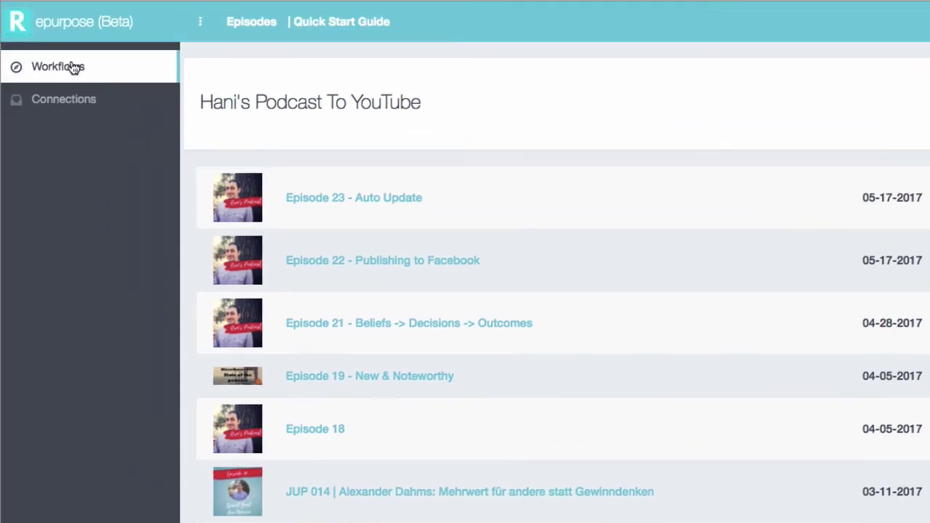
On the Workflows page, switch the podcast workflow to Auto, review its episodes, then revert to Manual
{"action": "left_click", "coordinate": [70, 75]}
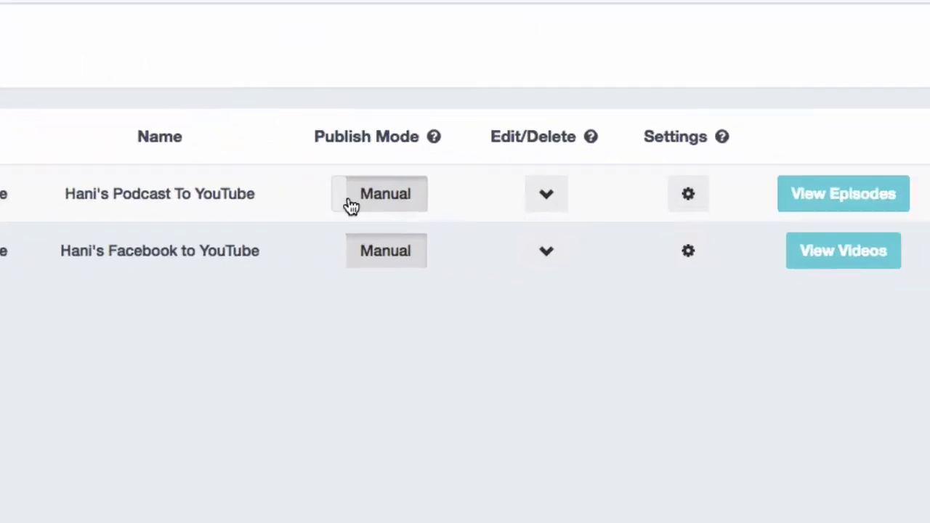
{"action": "left_click", "coordinate": [351, 205]}
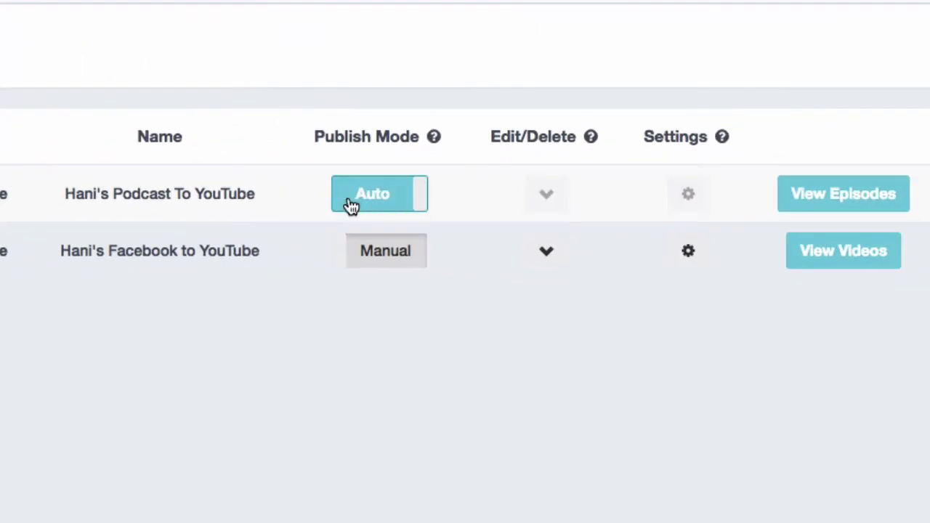
{"action": "left_click", "coordinate": [827, 206]}
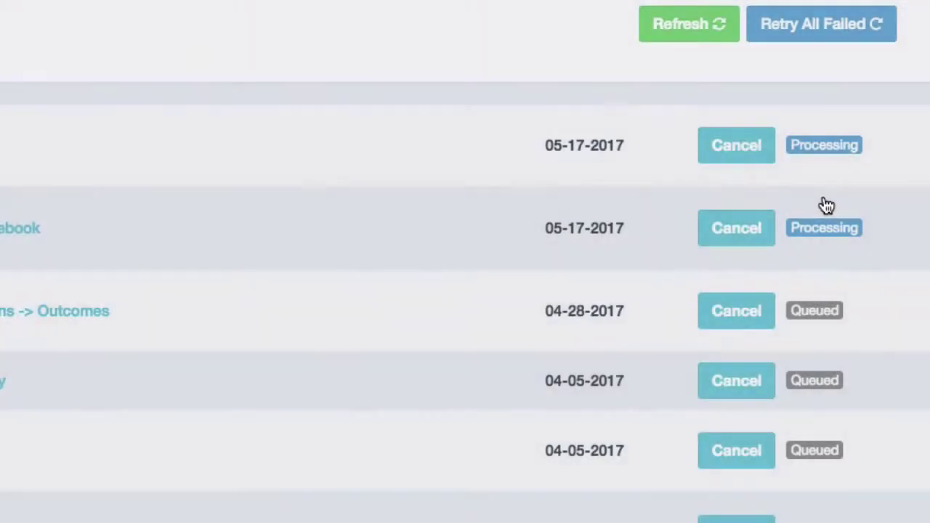
{"action": "scroll", "coordinate": [814, 499], "scroll_direction": "down", "scroll_amount": 8}
{"action": "scroll", "coordinate": [815, 494], "scroll_direction": "down", "scroll_amount": 1}
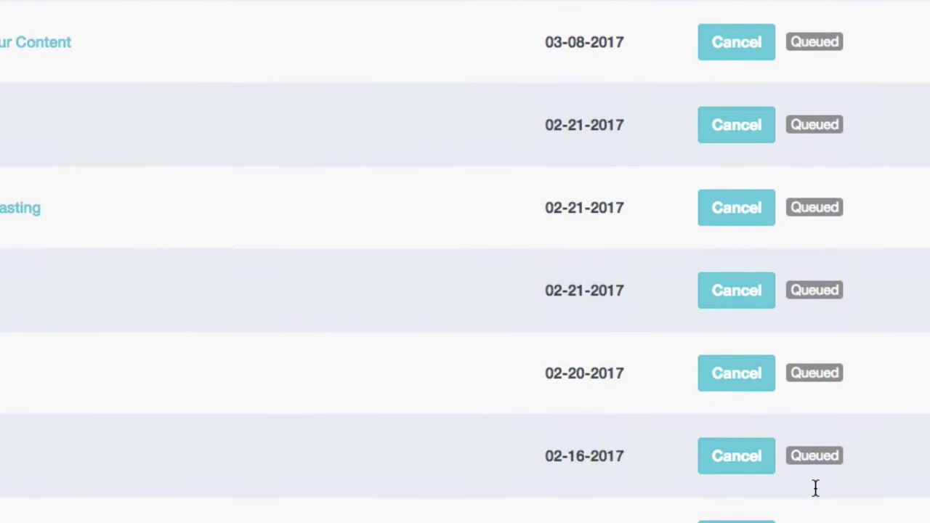
{"action": "scroll", "coordinate": [816, 489], "scroll_direction": "up", "scroll_amount": 10}
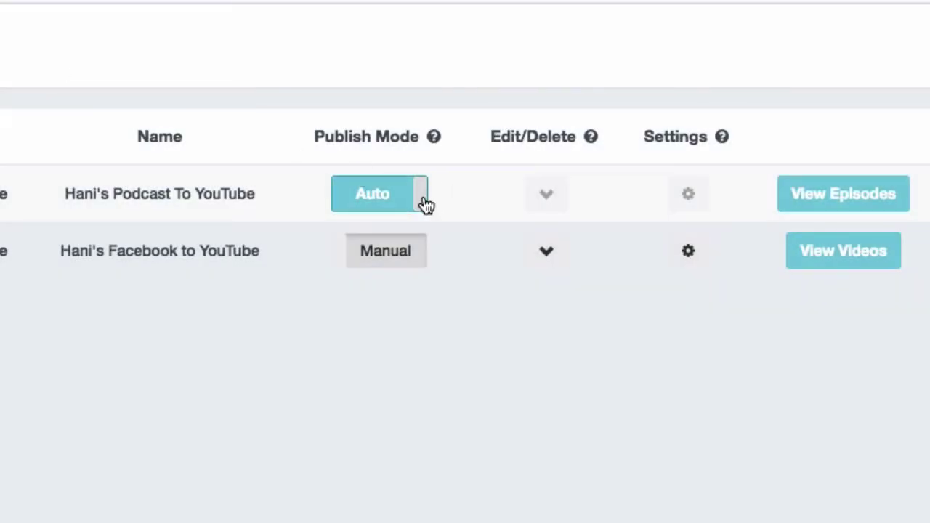
{"action": "left_click", "coordinate": [425, 200]}
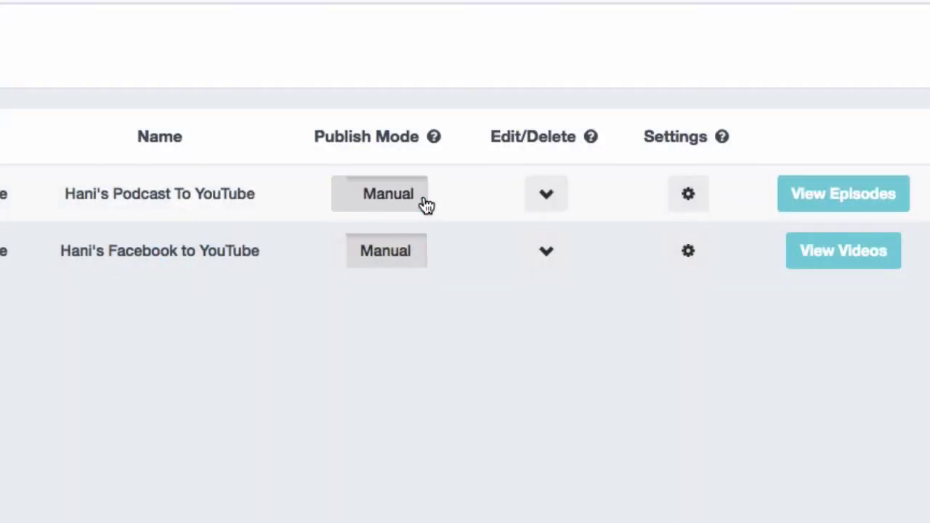
In the podcast workflow's settings, change Image Selection to Upload Custom Template
{"action": "left_click", "coordinate": [689, 195]}
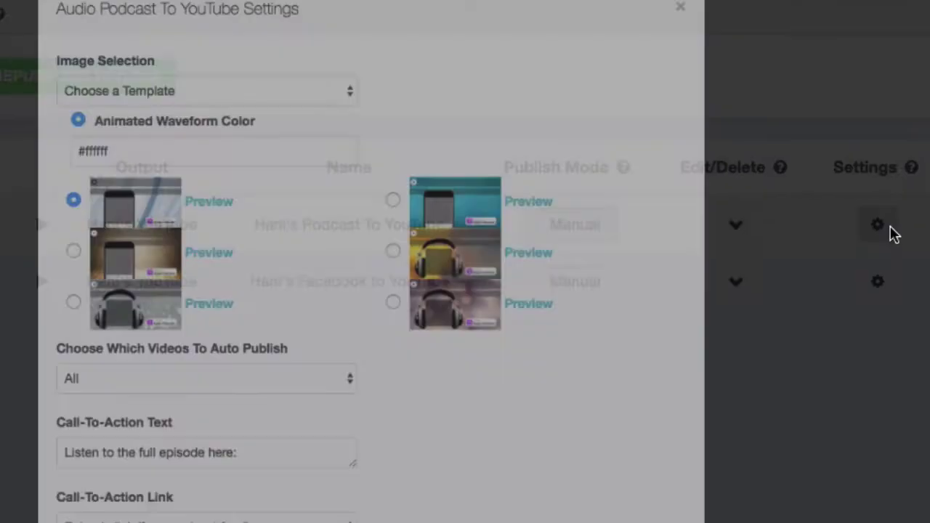
{"action": "scroll", "coordinate": [591, 294], "scroll_direction": "down", "scroll_amount": 2}
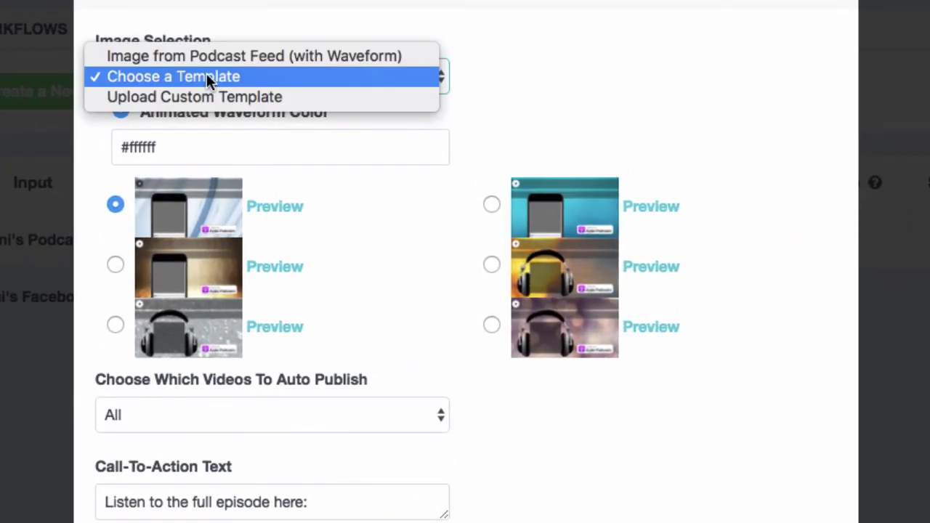
{"action": "left_click", "coordinate": [216, 98]}
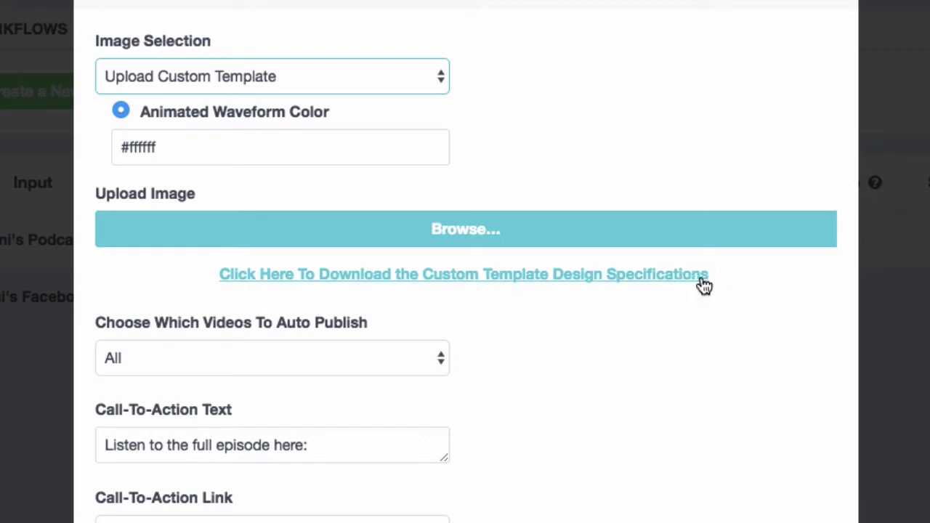
Set the waveform colour to magenta #de188f
{"action": "left_click", "coordinate": [236, 152]}
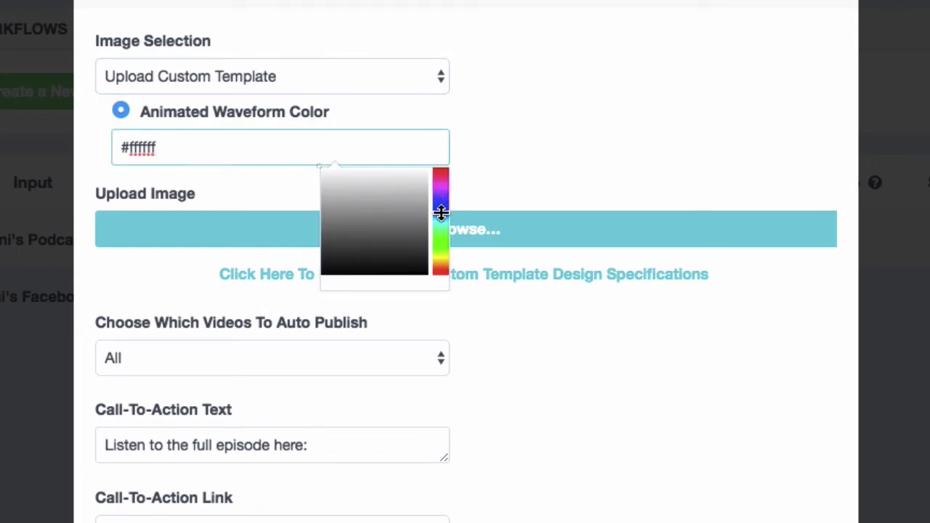
{"action": "left_click", "coordinate": [441, 175]}
{"action": "left_click", "coordinate": [416, 182]}
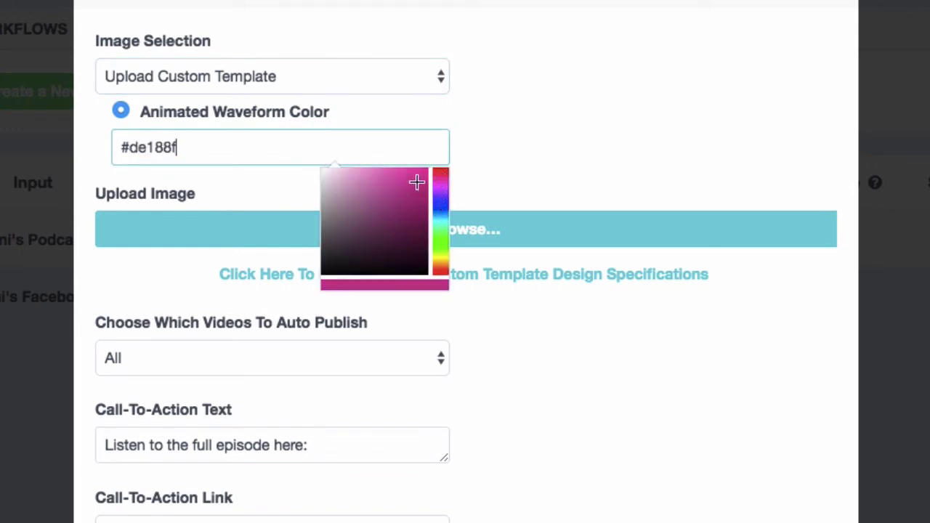
{"action": "left_click", "coordinate": [504, 177]}
Auto-publish only videos on and after Sunday, 1 January 2017
{"action": "scroll", "coordinate": [280, 259], "scroll_direction": "down", "scroll_amount": 2}
{"action": "scroll", "coordinate": [282, 265], "scroll_direction": "down", "scroll_amount": 1}
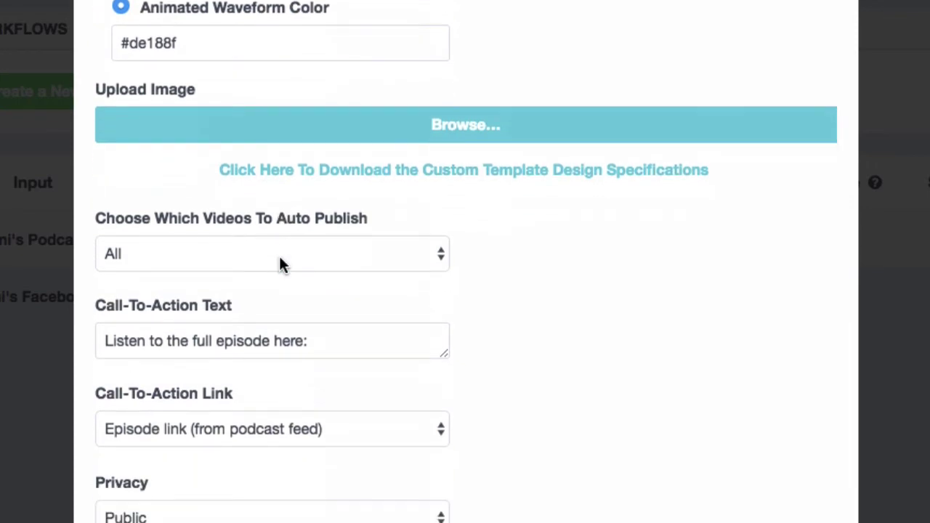
{"action": "left_click", "coordinate": [328, 256]}
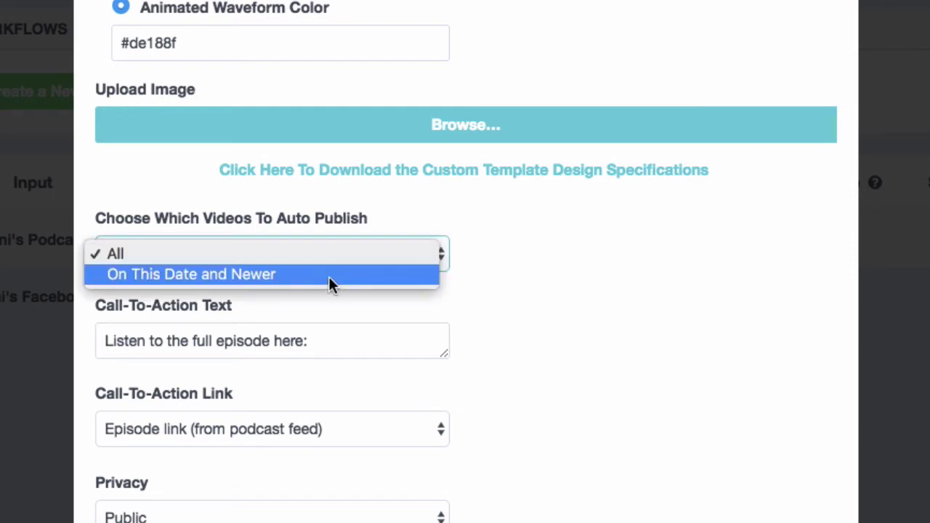
{"action": "left_click", "coordinate": [328, 280]}
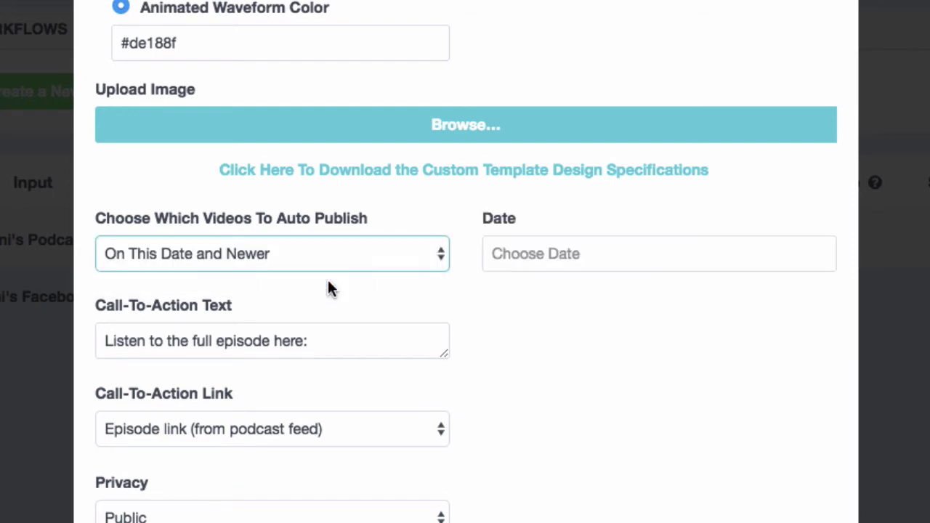
{"action": "left_click", "coordinate": [571, 257]}
{"action": "left_click", "coordinate": [509, 294]}
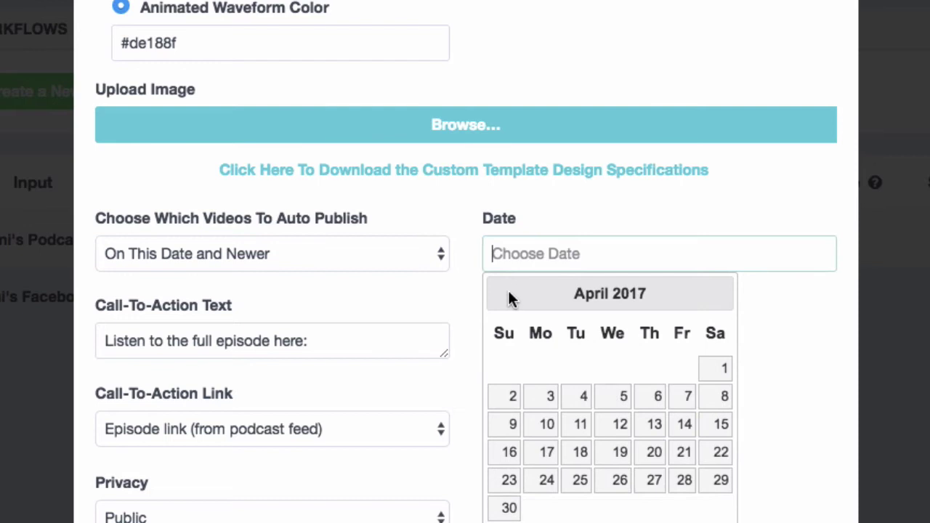
{"action": "left_click", "coordinate": [508, 294]}
{"action": "left_click", "coordinate": [509, 294]}
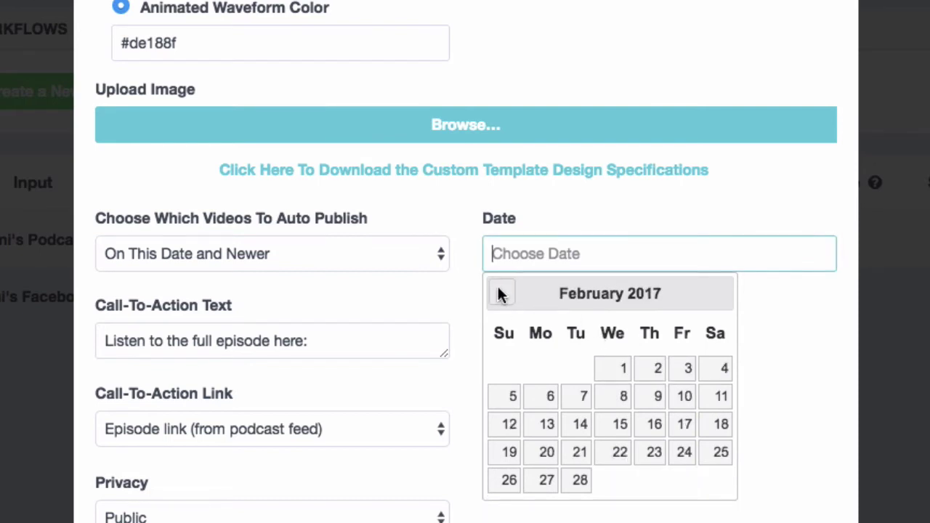
{"action": "left_click", "coordinate": [500, 293]}
{"action": "left_click", "coordinate": [508, 370]}
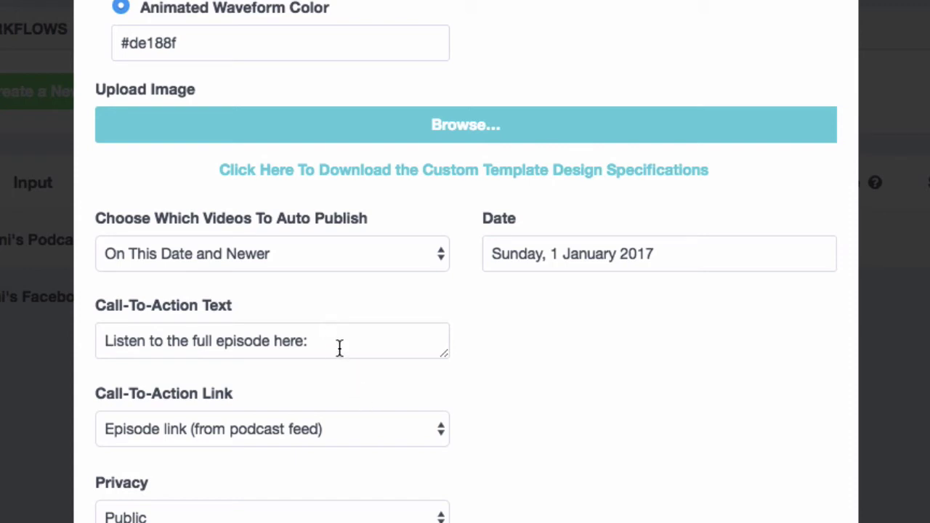
Switch the call-to-action link to a custom link pointing to the host's website
{"action": "left_click", "coordinate": [358, 436]}
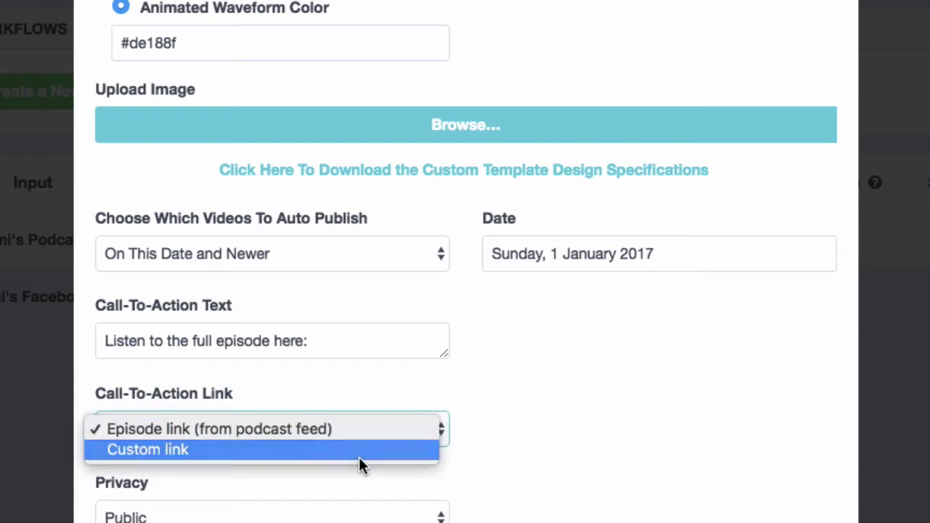
{"action": "left_click", "coordinate": [359, 457]}
{"action": "left_click", "coordinate": [288, 471]}
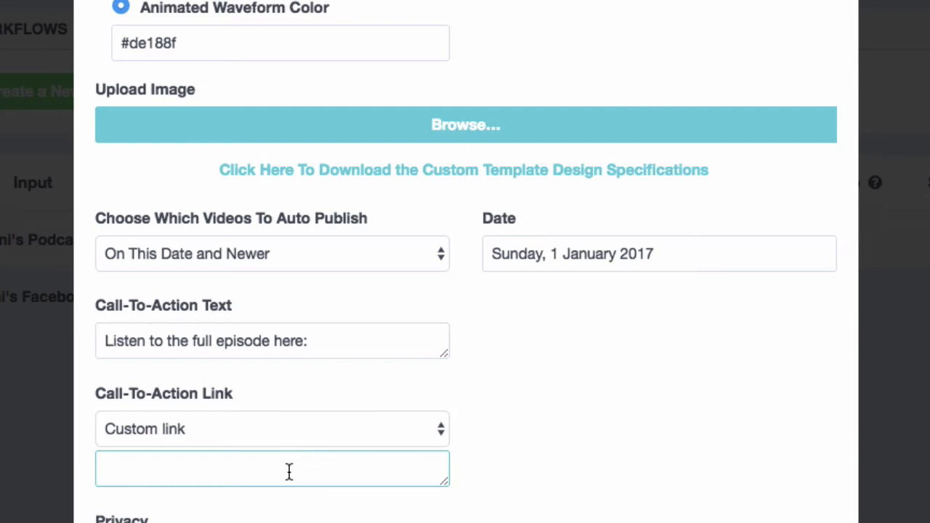
{"action": "type", "text": "http://han"}
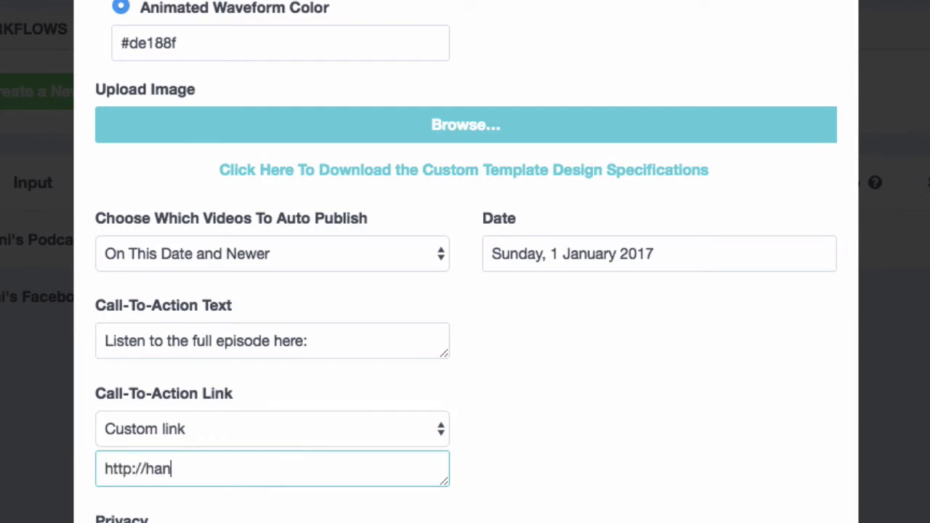
{"action": "type", "text": "imourra.com"}
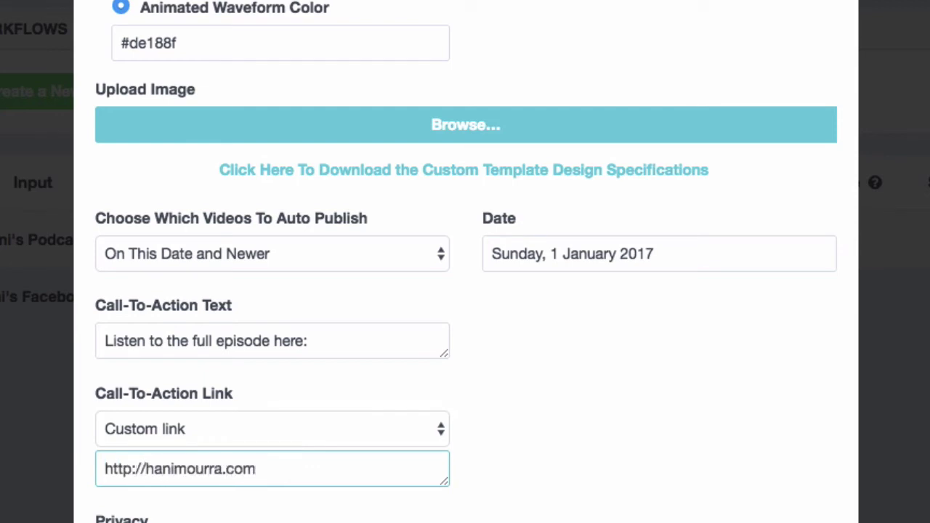
Replace the call-to-action text with 'Sign up for my newsletter:'
{"action": "left_click", "coordinate": [256, 338]}
{"action": "mouse_move", "coordinate": [305, 345]}
{"action": "left_mouse_down"}
{"action": "mouse_move", "coordinate": [232, 336]}
{"action": "mouse_move", "coordinate": [304, 341]}
{"action": "left_mouse_up"}
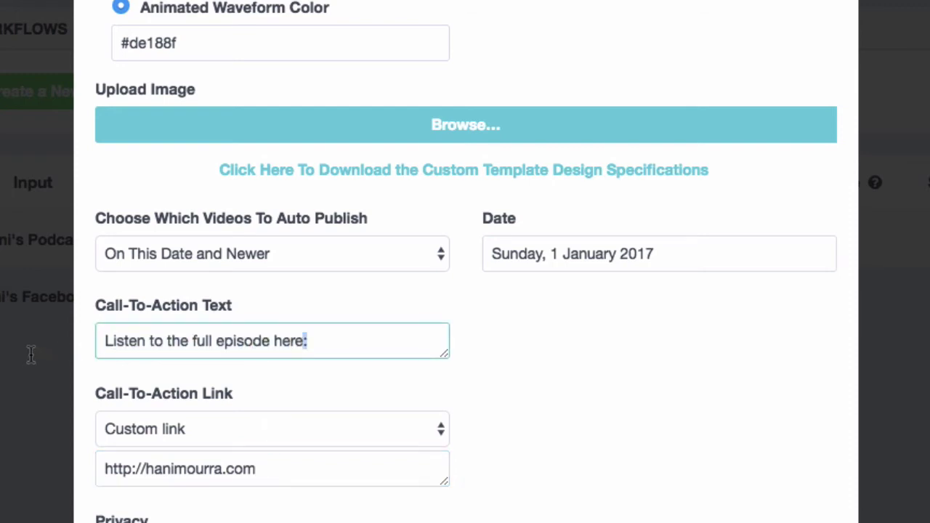
{"action": "key", "text": "super+a"}
{"action": "type", "text": "Sign up fo"}
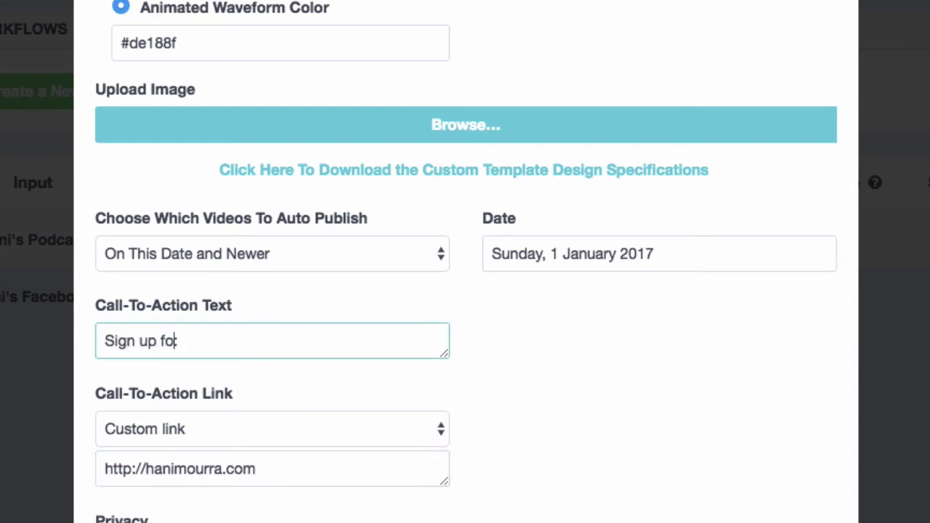
{"action": "type", "text": "r my newsletter"}
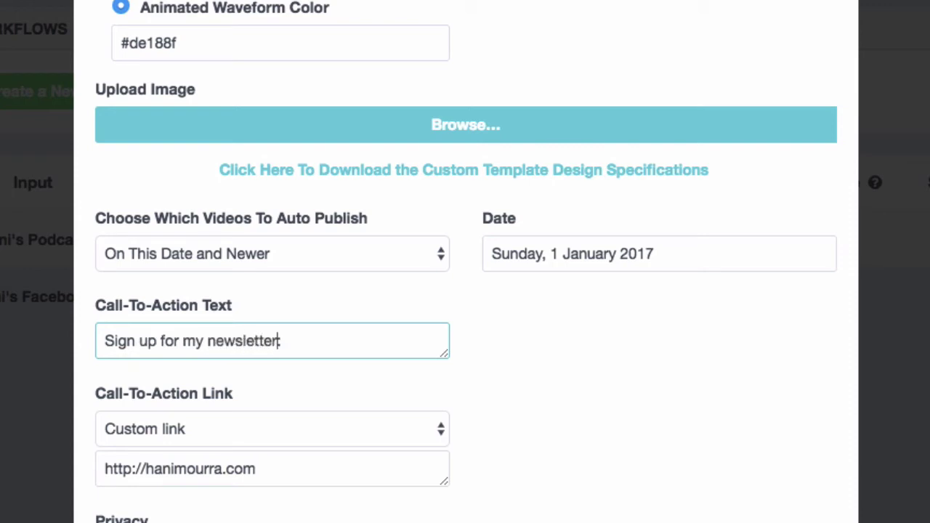
{"action": "type", "text": ":"}
Add the keyword tags automation and businees to the podcast workflow settings
{"action": "scroll", "coordinate": [229, 503], "scroll_direction": "down", "scroll_amount": 3}
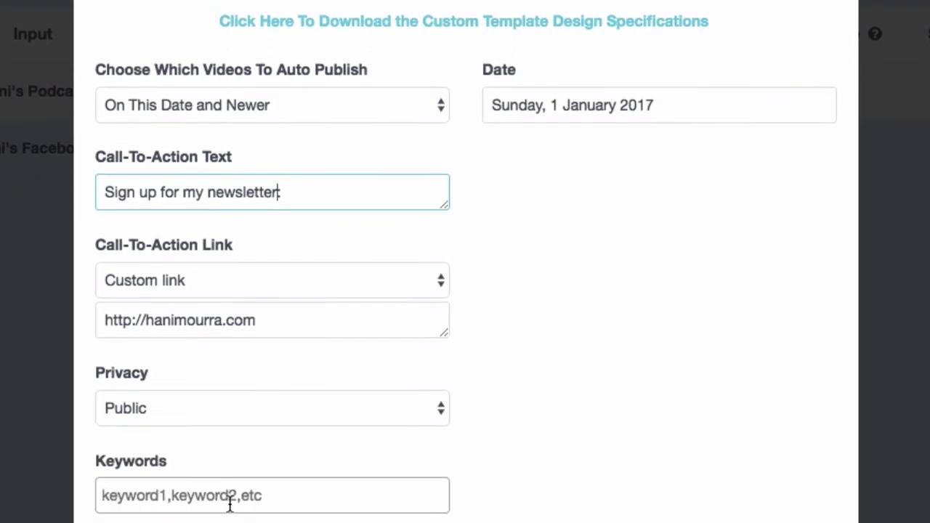
{"action": "left_click", "coordinate": [230, 503]}
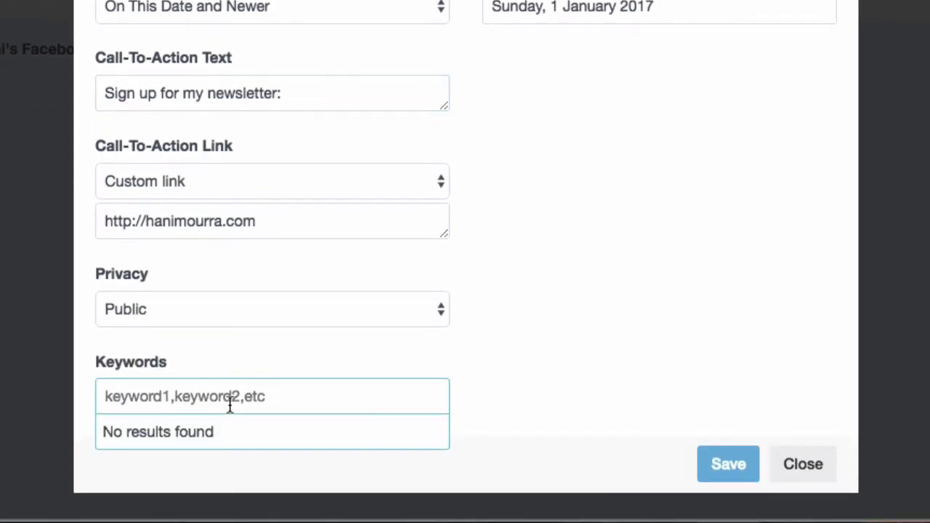
{"action": "type", "text": "automa"}
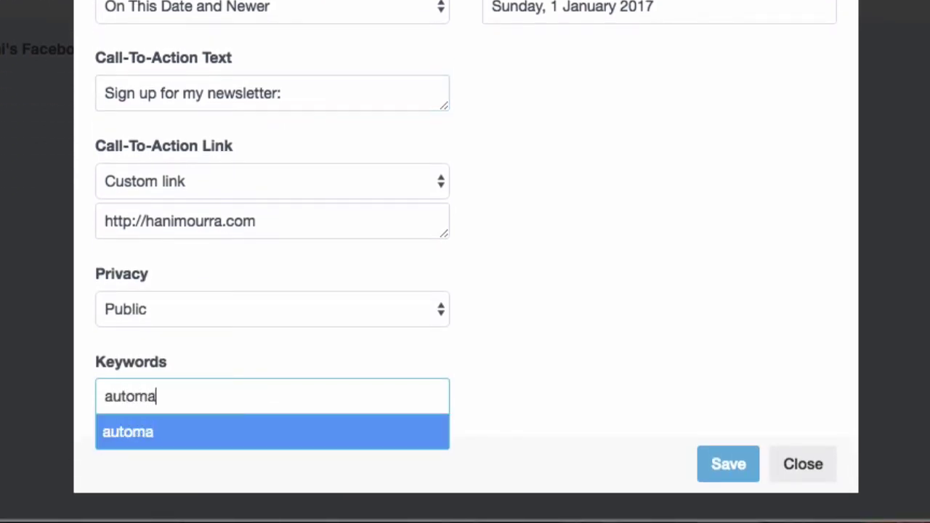
{"action": "type", "text": "tion"}
{"action": "key", "text": "Return"}
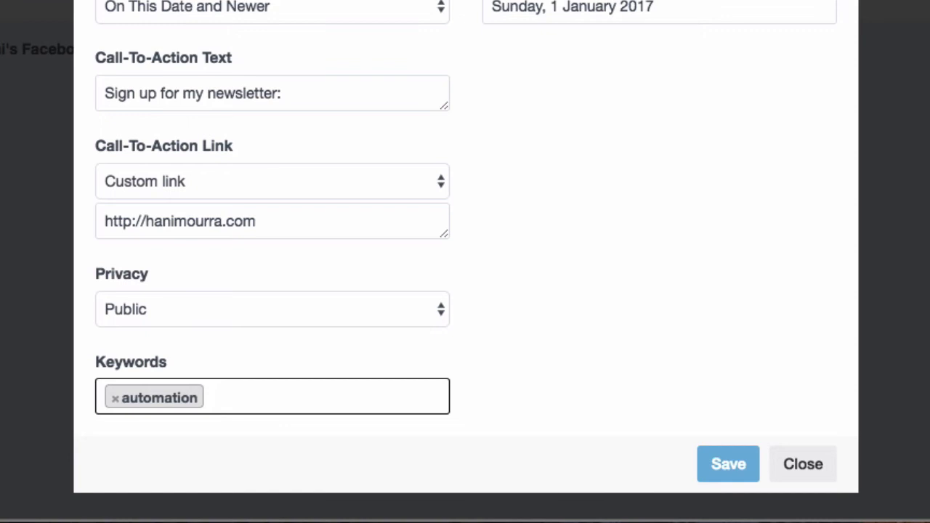
{"action": "type", "text": "businees"}
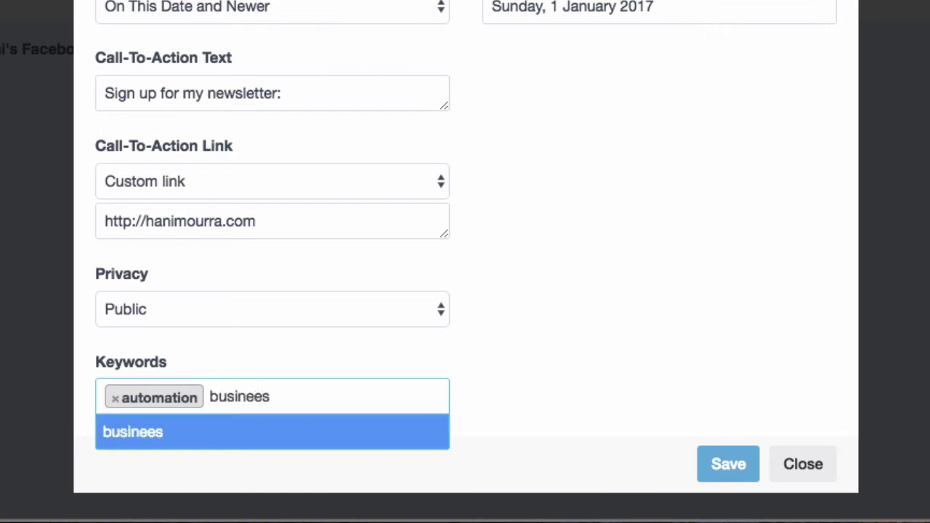
{"action": "key", "text": "Return"}
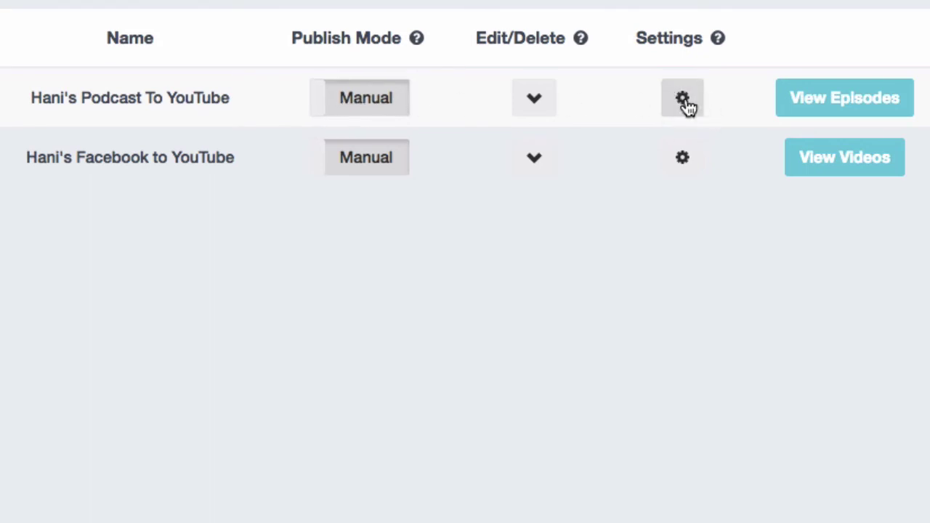
In the Facebook To YouTube settings, ignore videos containing the hashtag #personal
{"action": "left_click", "coordinate": [693, 174]}
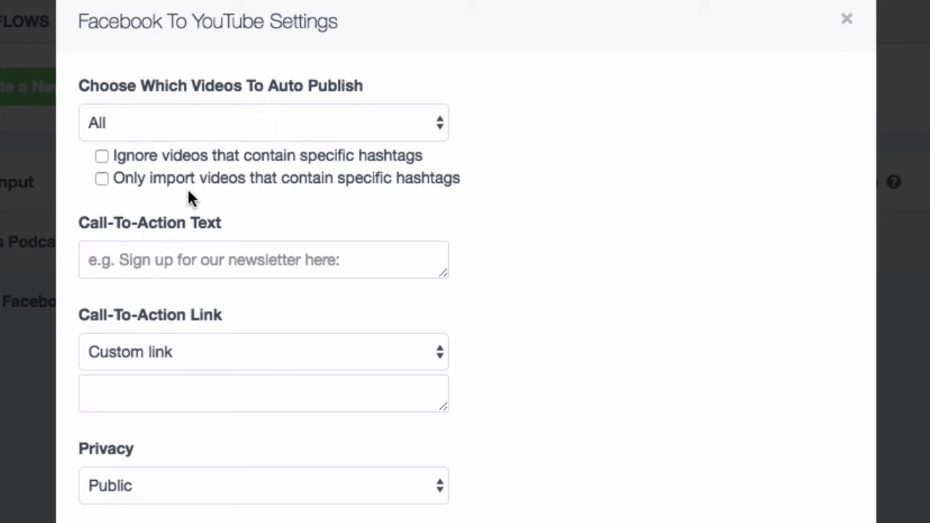
{"action": "left_click", "coordinate": [102, 156]}
{"action": "left_click", "coordinate": [575, 164]}
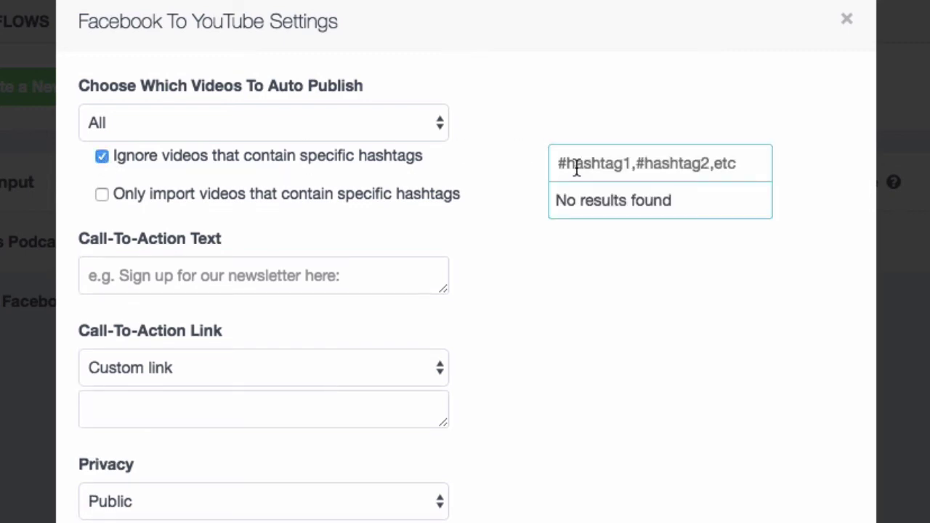
{"action": "type", "text": "#persona"}
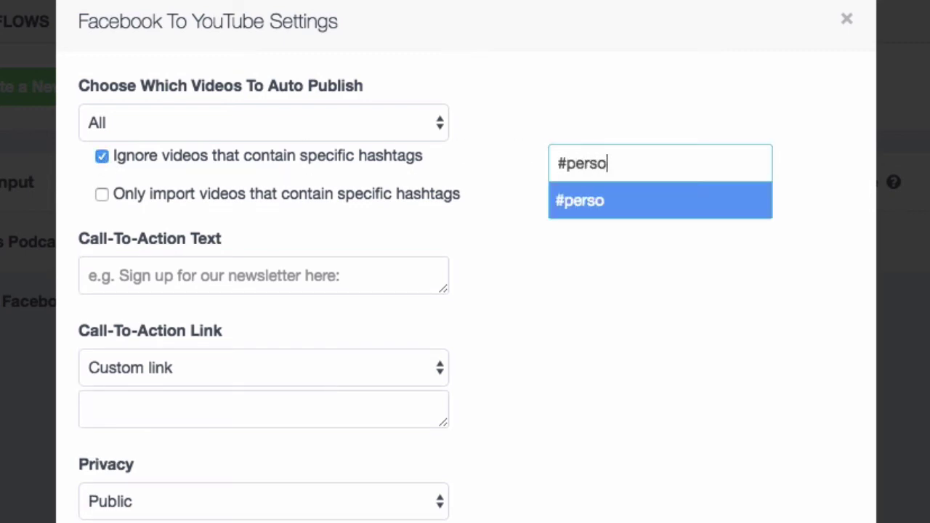
{"action": "key", "text": "BackSpace"}
{"action": "key", "text": "BackSpace"}
{"action": "key", "text": "BackSpace"}
{"action": "type", "text": "onal"}
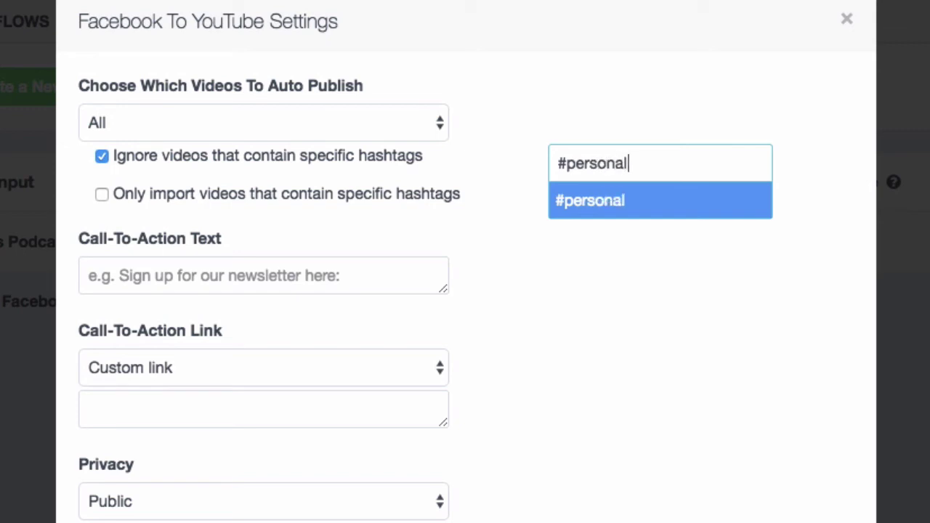
{"action": "key", "text": "Return"}
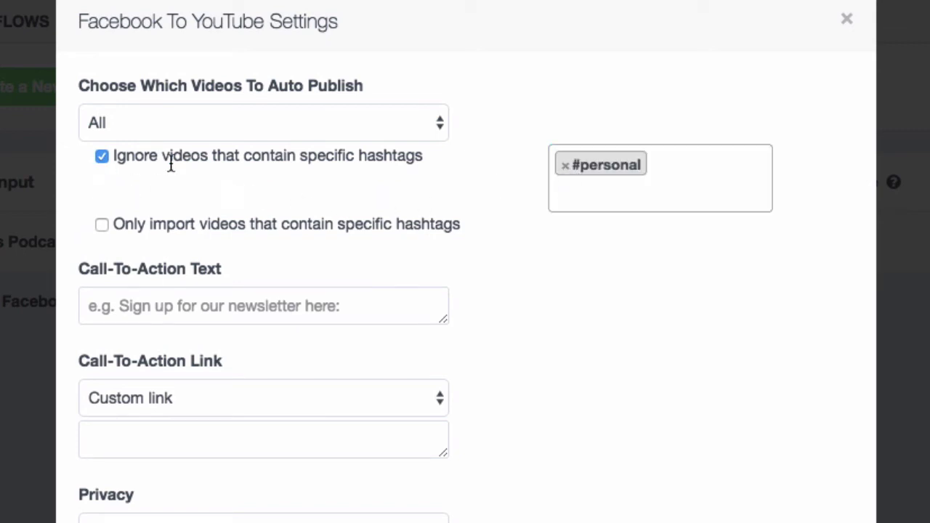
Replace the ignore-#personal rule with importing only videos tagged #repurpose
{"action": "left_click", "coordinate": [101, 157]}
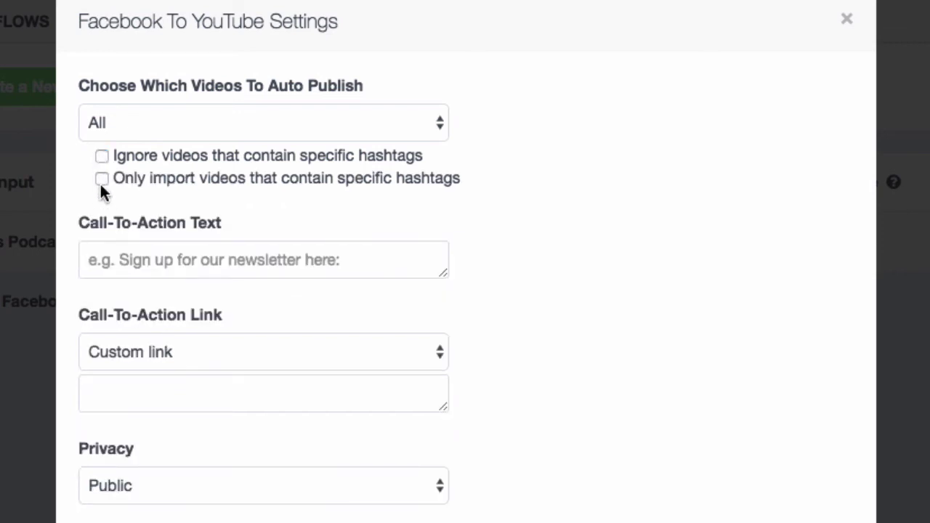
{"action": "left_click", "coordinate": [101, 180]}
{"action": "left_click", "coordinate": [619, 188]}
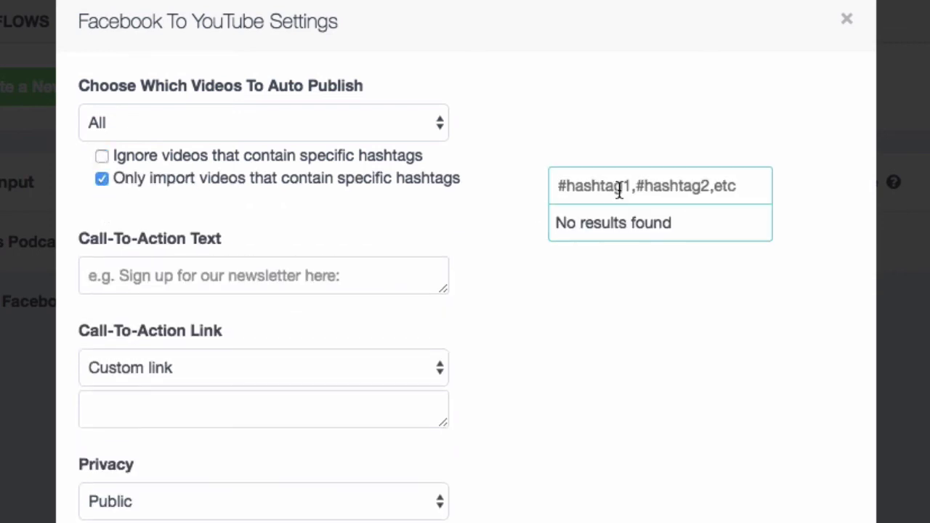
{"action": "type", "text": "#"}
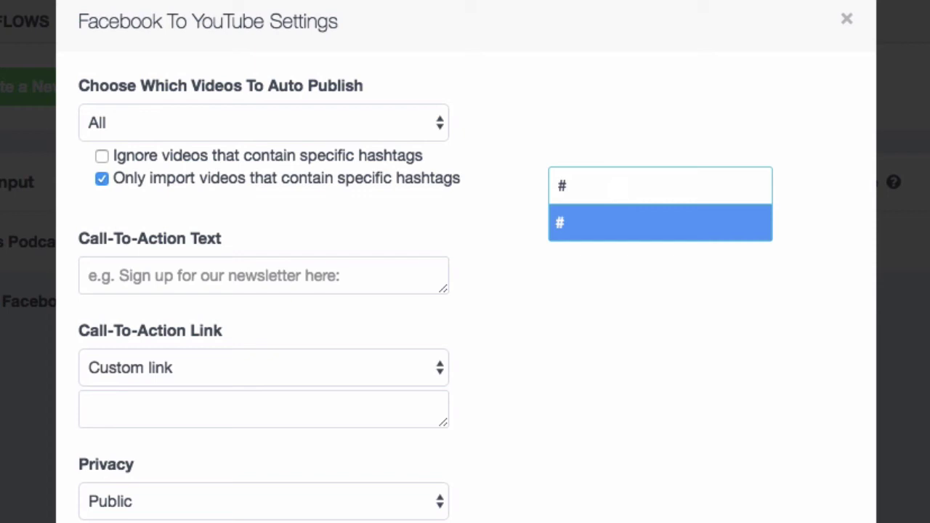
{"action": "type", "text": "ro"}
{"action": "key", "text": "BackSpace"}
{"action": "type", "text": "eoupo"}
{"action": "key", "text": "BackSpace"}
{"action": "key", "text": "BackSpace"}
{"action": "key", "text": "BackSpace"}
{"action": "key", "text": "BackSpace"}
{"action": "type", "text": "pup"}
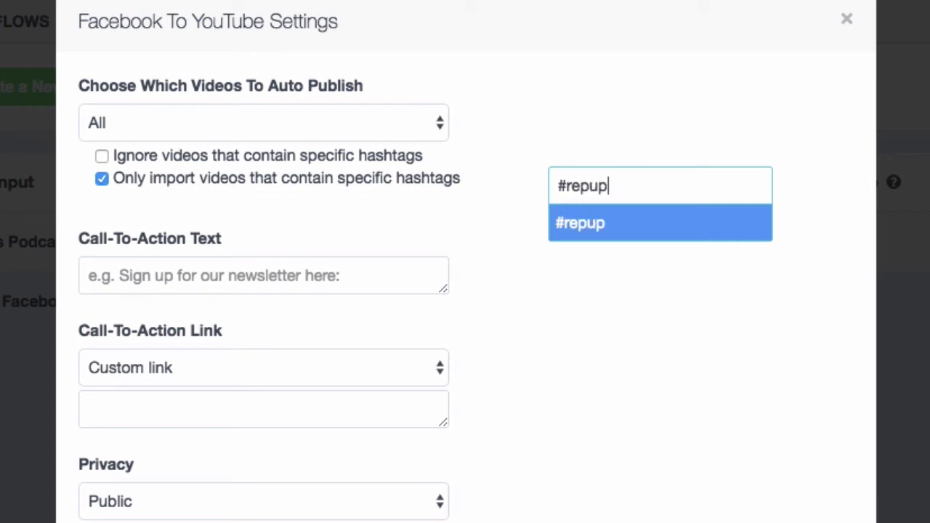
{"action": "key", "text": "BackSpace"}
{"action": "type", "text": "rpose"}
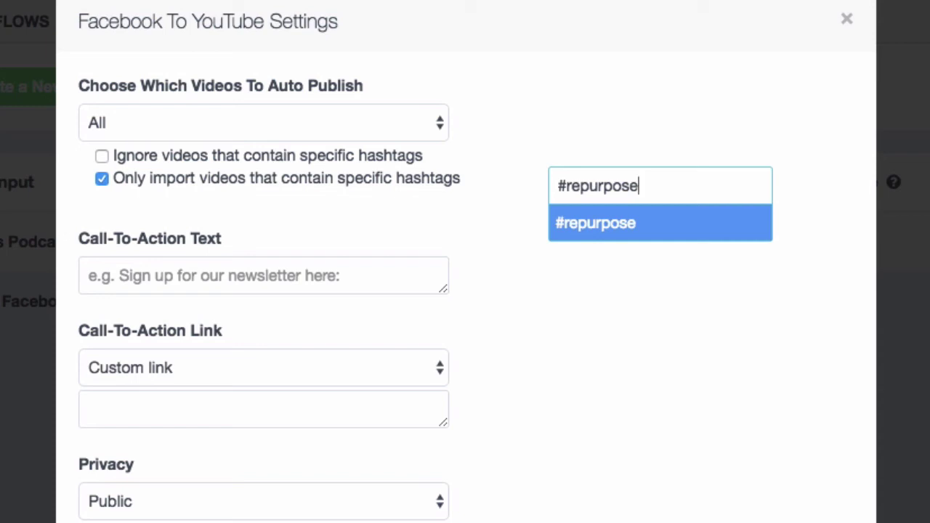
{"action": "key", "text": "Return"}
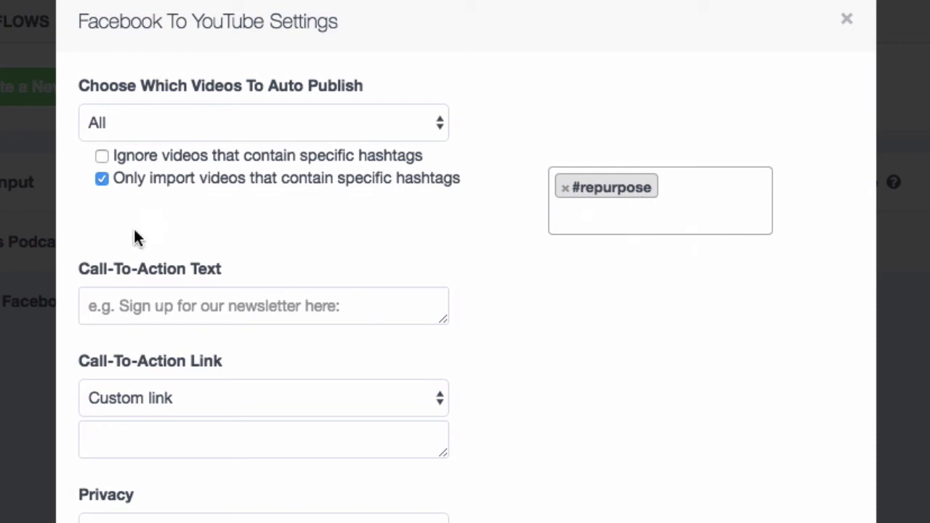
Set Upload Facebook Thumbnail To YouTube to On, passing the CTA, link and keyword fields
{"action": "left_click", "coordinate": [164, 309]}
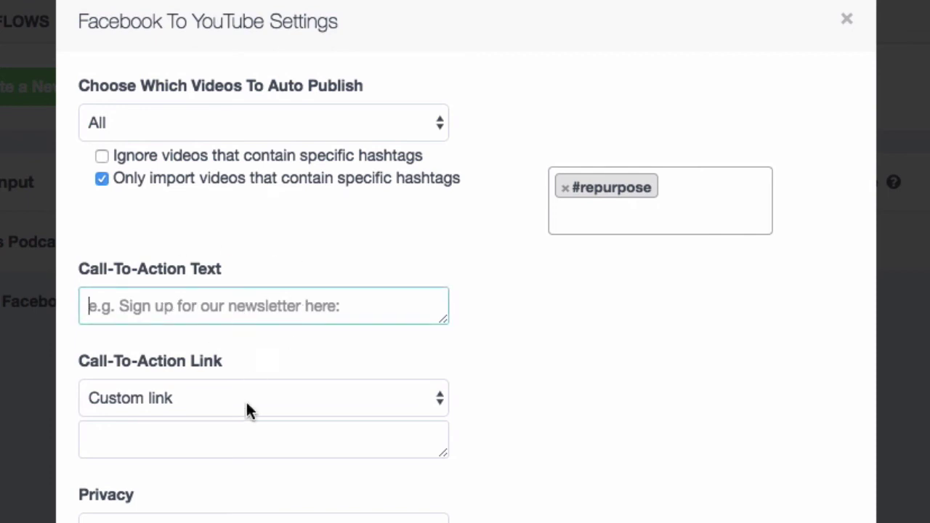
{"action": "left_click", "coordinate": [228, 446]}
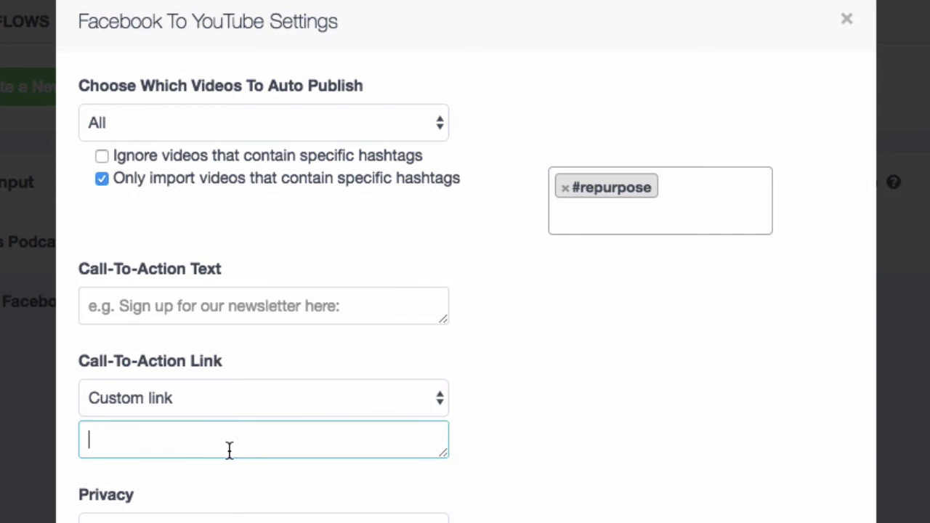
{"action": "left_click", "coordinate": [262, 519]}
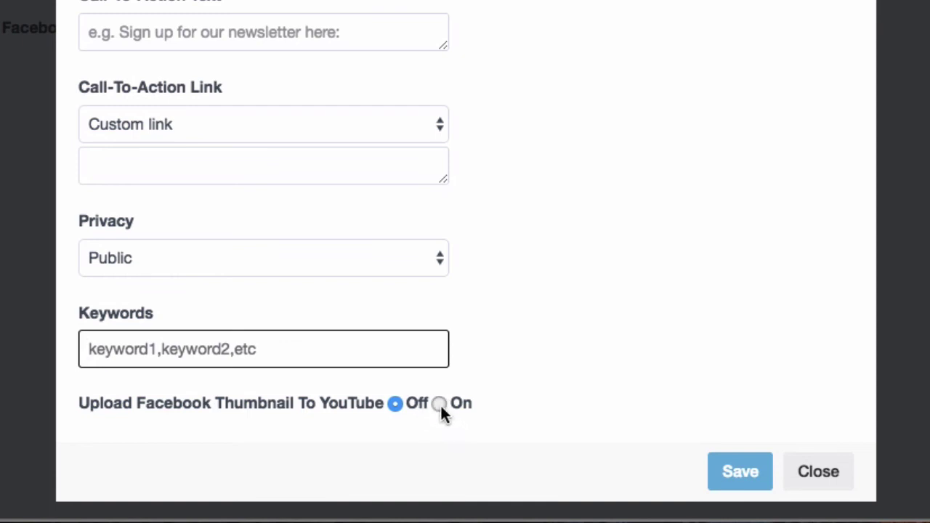
{"action": "left_click", "coordinate": [440, 404]}
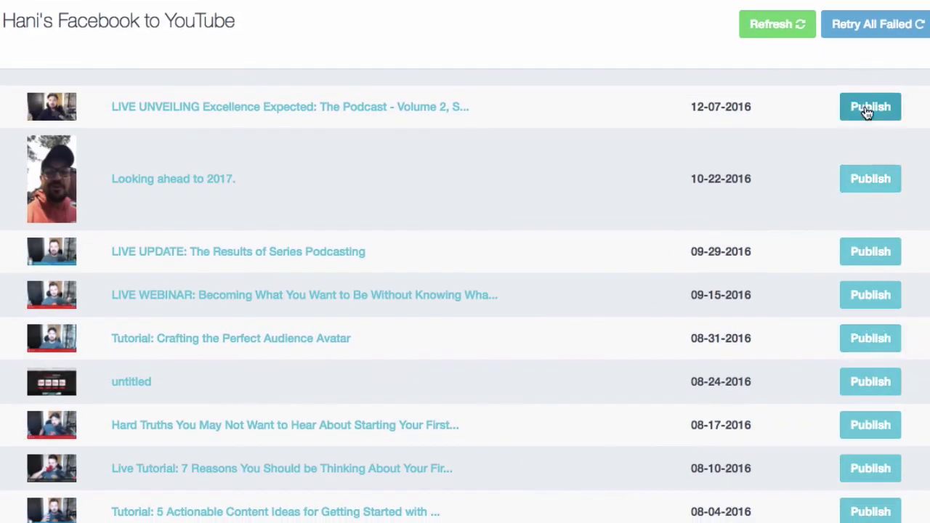
Queue the Facebook video 'Looking ahead to 2017.' for publishing to YouTube
{"action": "left_click", "coordinate": [873, 182]}
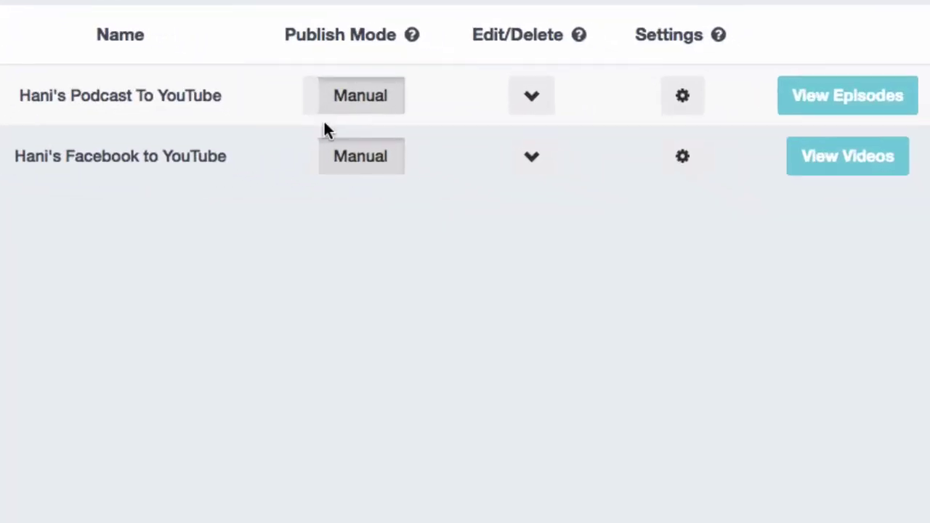
Switch the Facebook and podcast workflows from Manual to Auto publish mode
{"action": "left_click", "coordinate": [318, 171]}
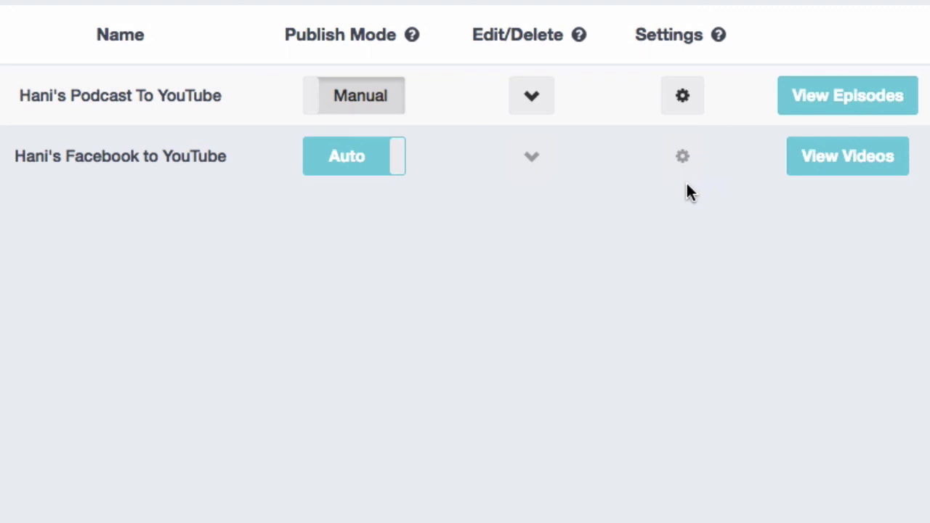
{"action": "left_click", "coordinate": [326, 95]}
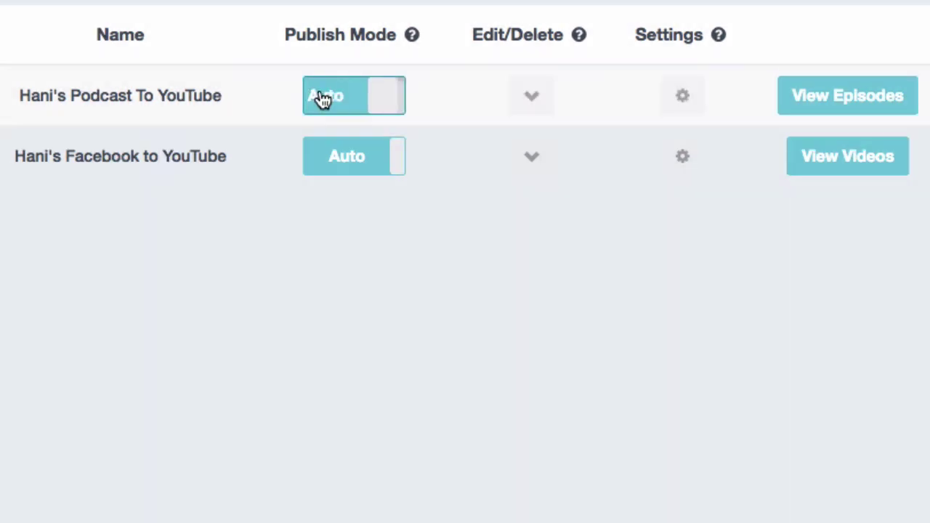